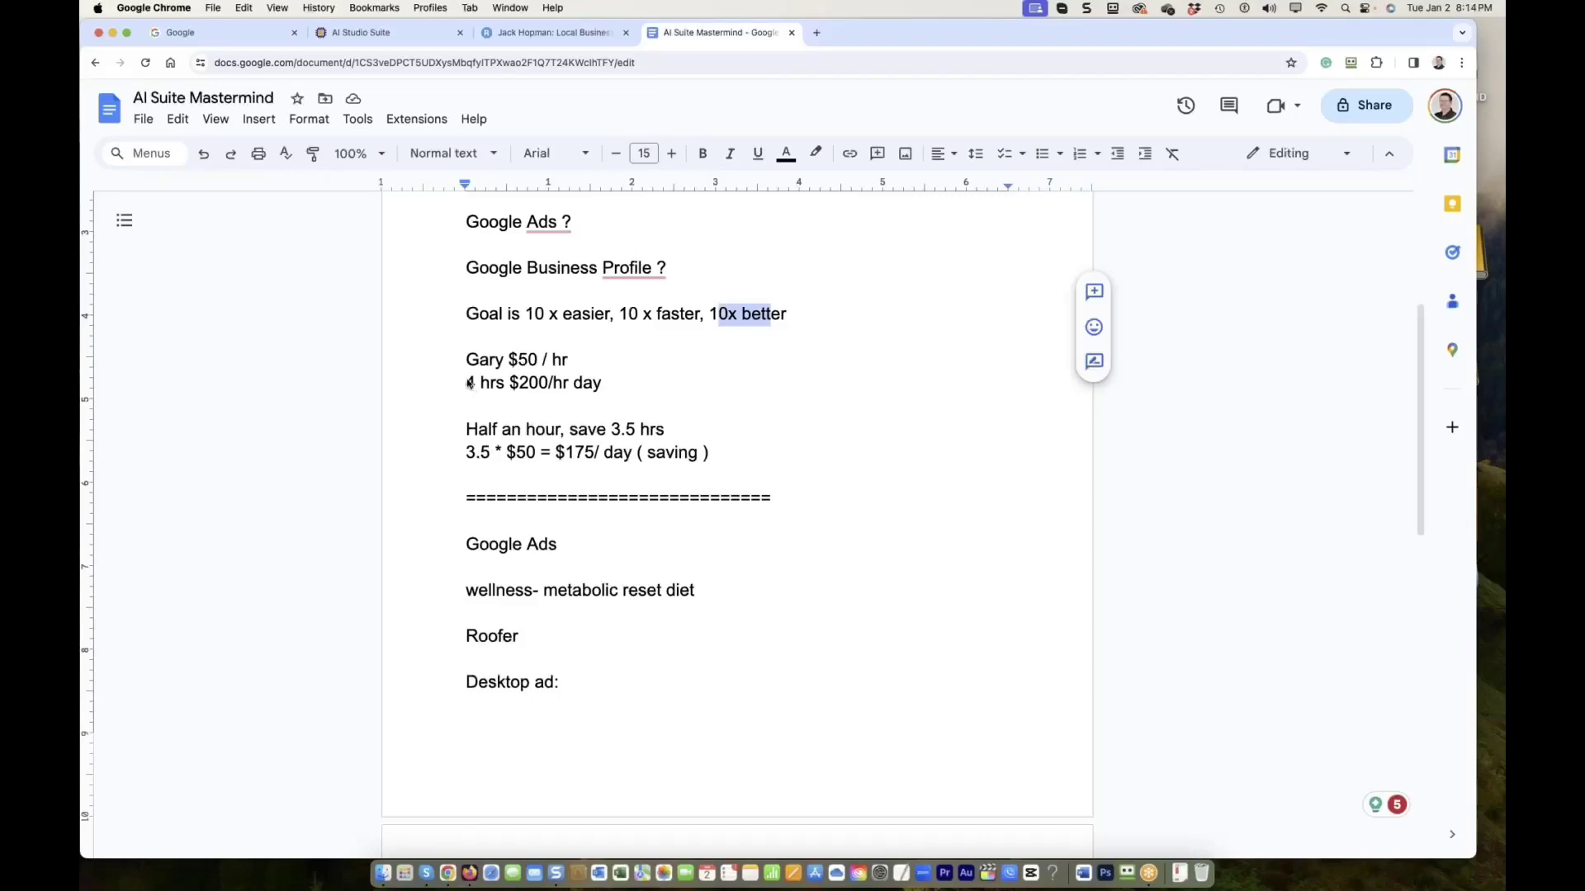
# Show the AI Studio Suite Modules page listing Analyze Website, SEO, Cold Email and Logo Creator
pyautogui.click(359, 37)
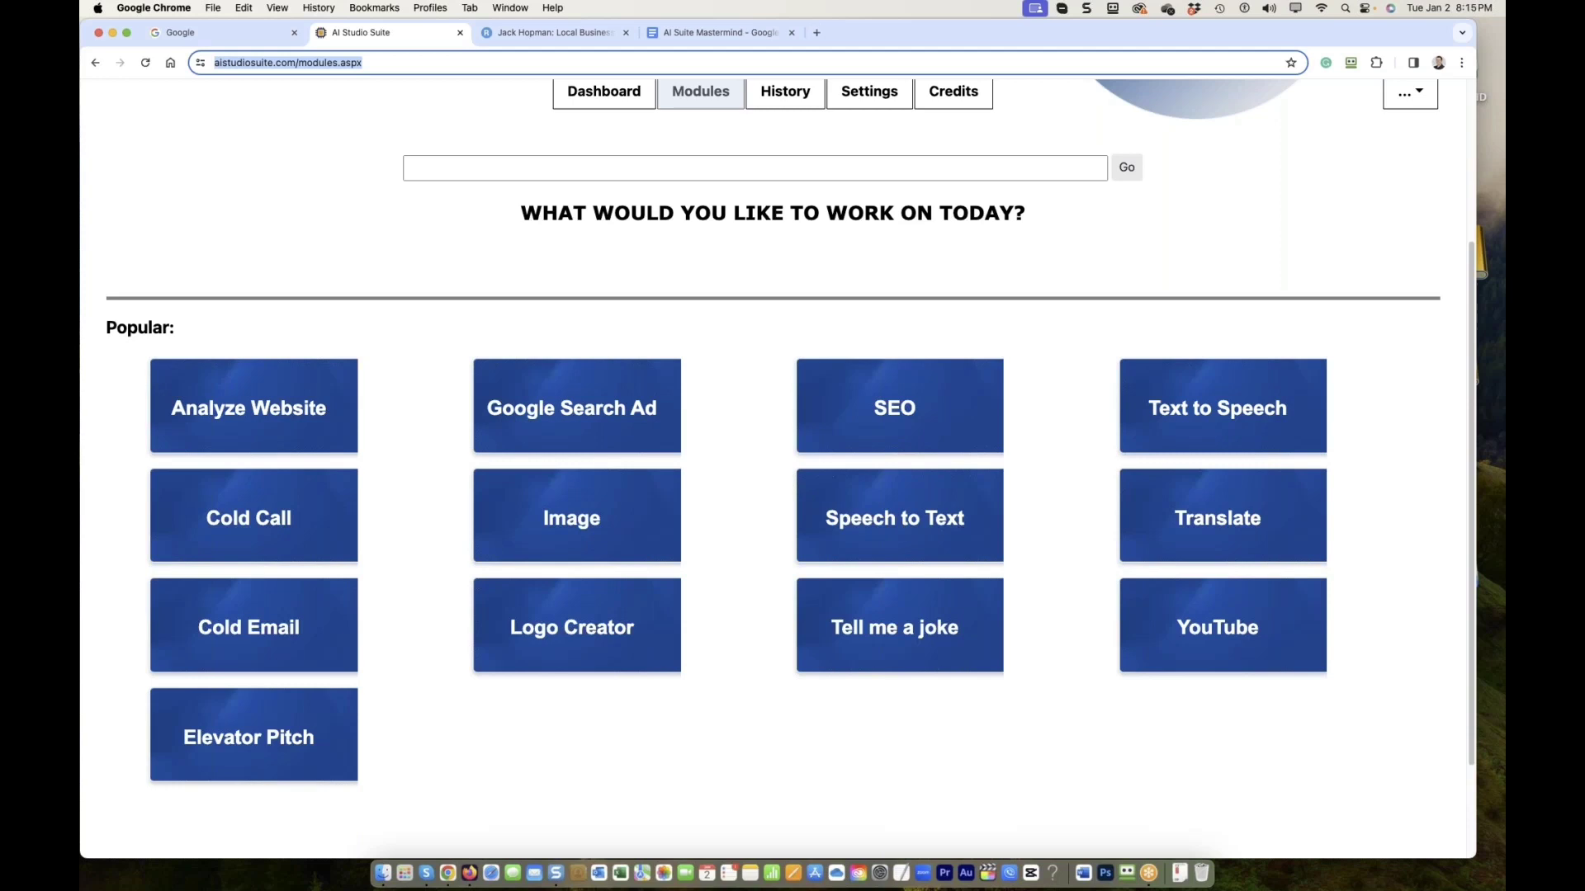
# Search the modules for 'go' and open Google Ad Keywords
pyautogui.click(430, 176)
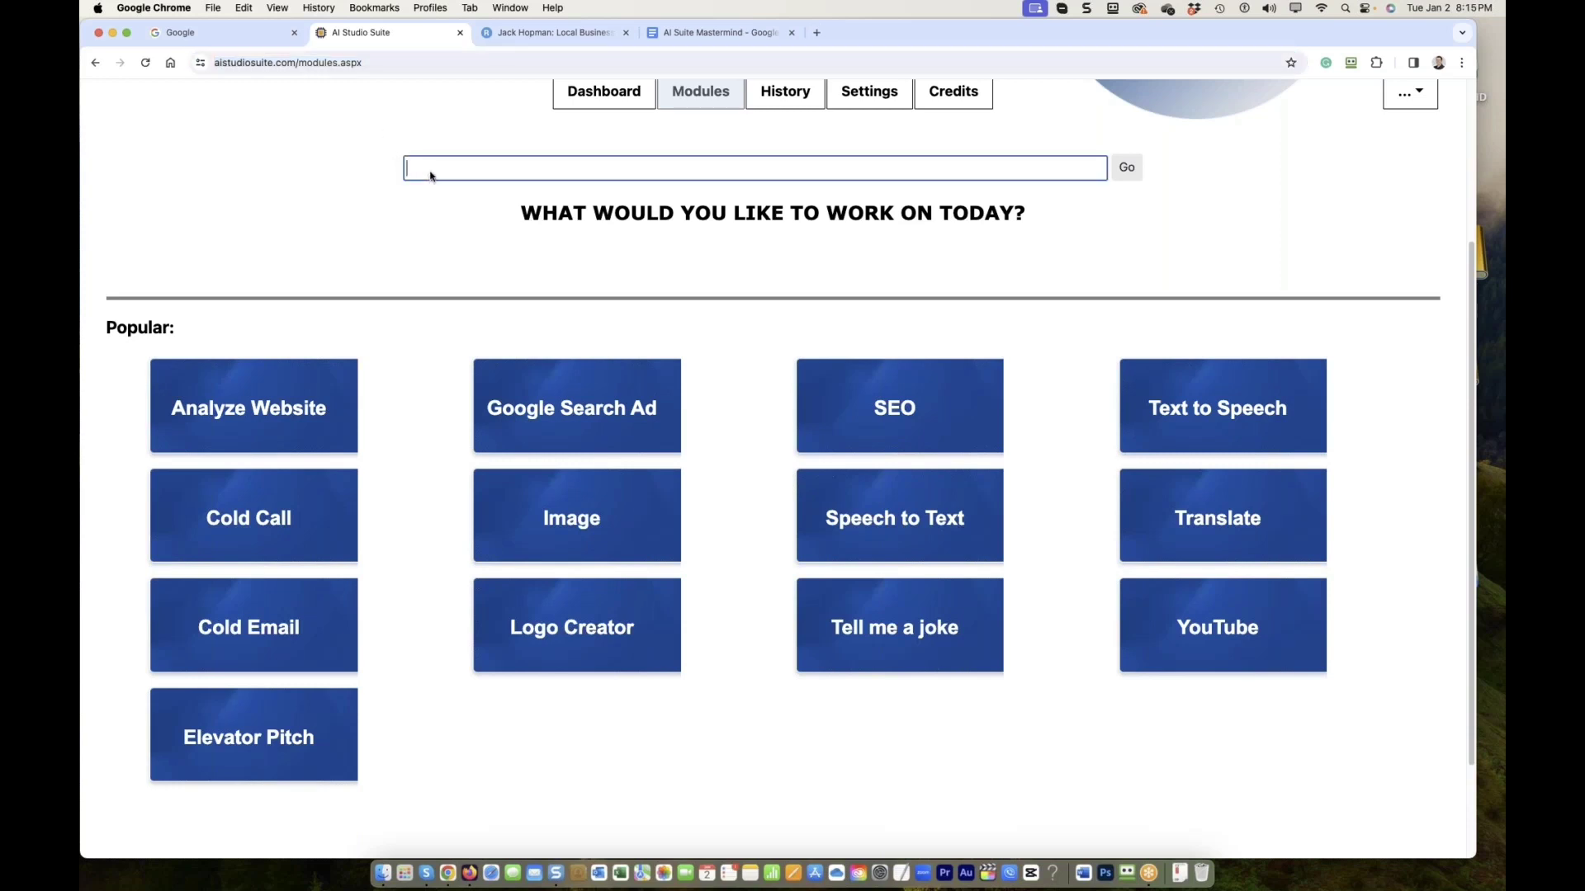
pyautogui.write('google')
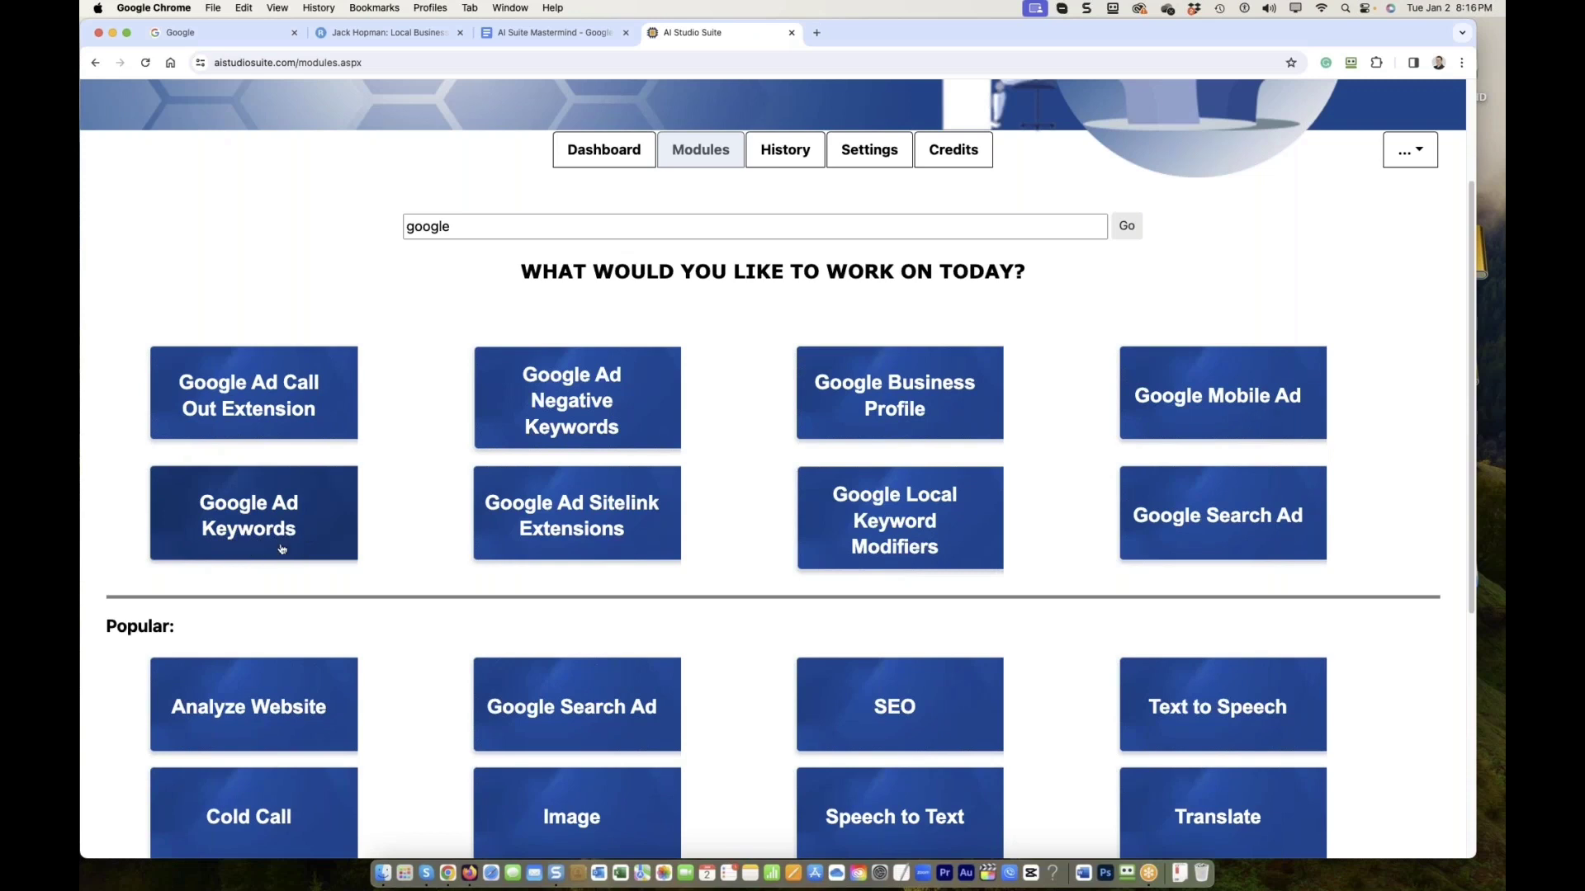
pyautogui.click(268, 520)
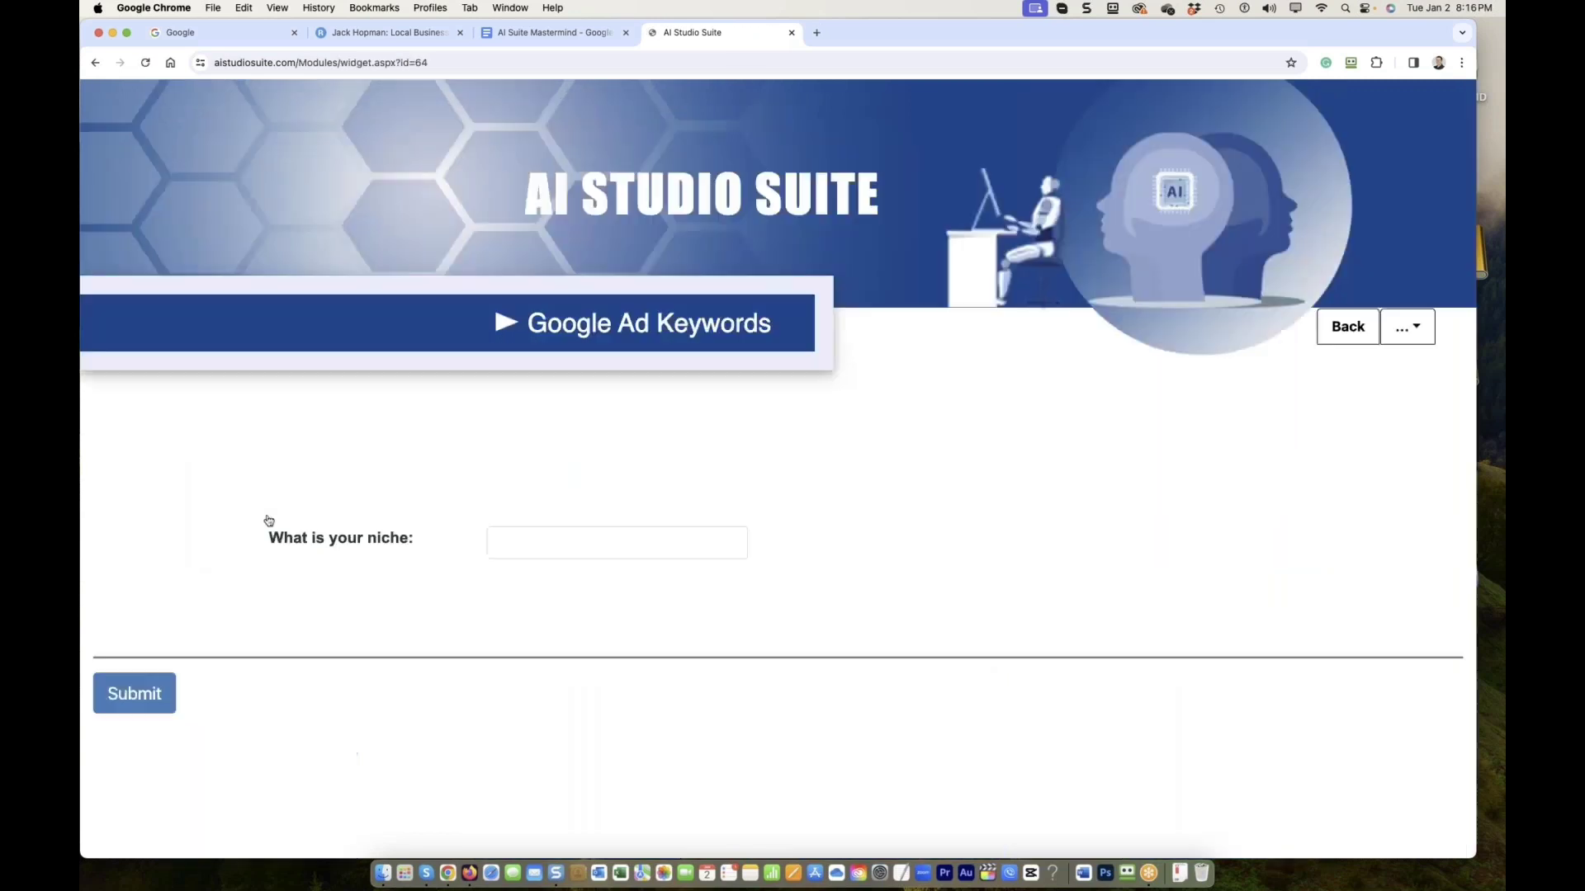
# Generate 20 keywords for the niche 'roofer' and copy the list
pyautogui.click(526, 539)
pyautogui.write('roofer')
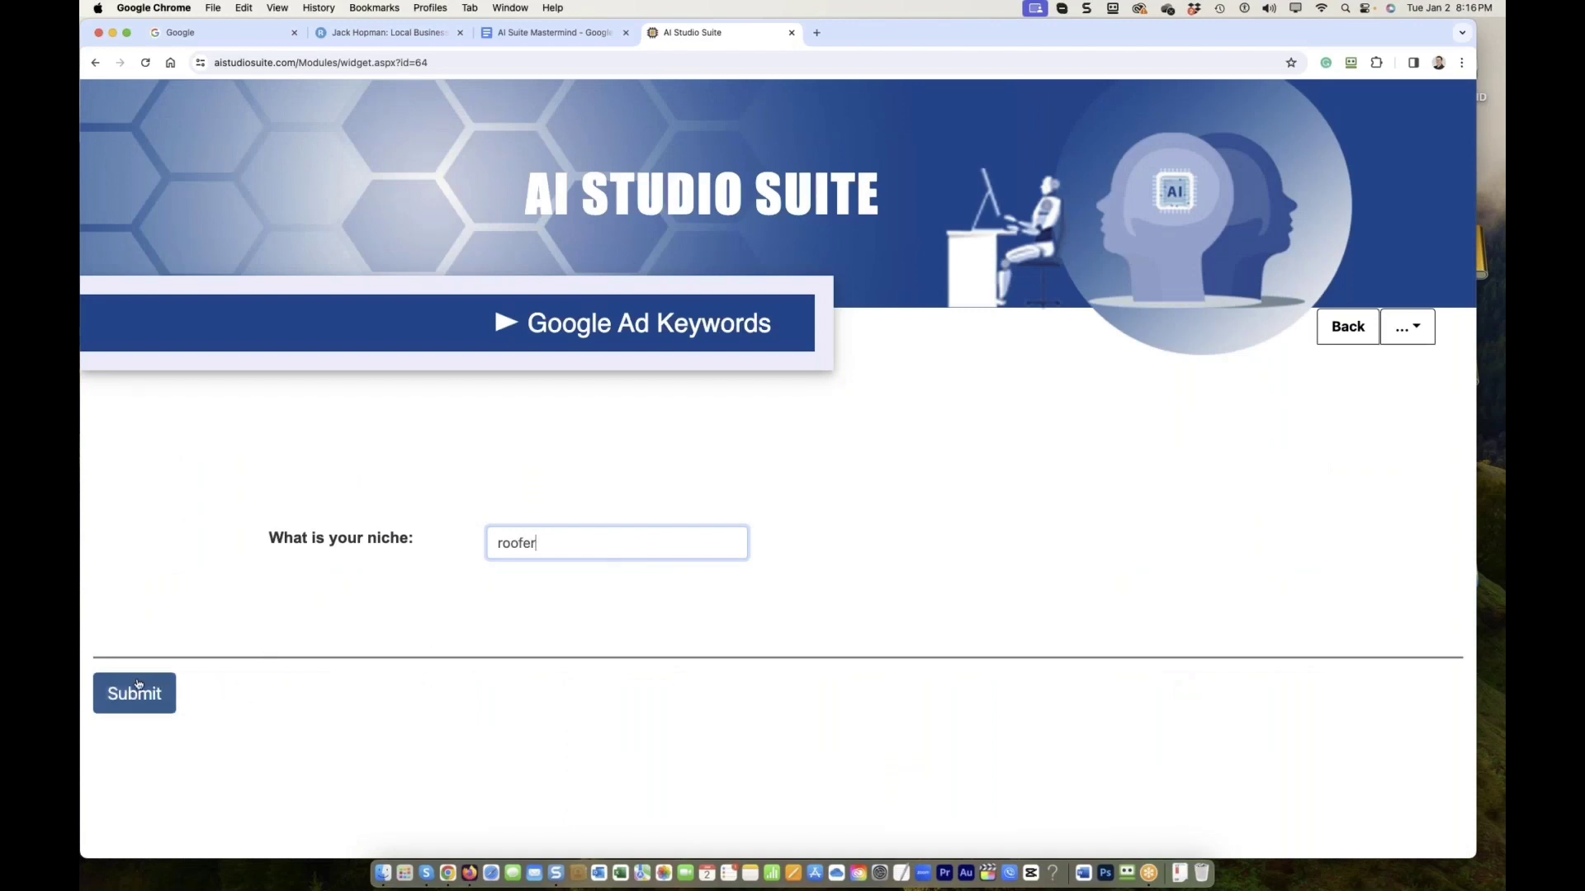
pyautogui.click(149, 707)
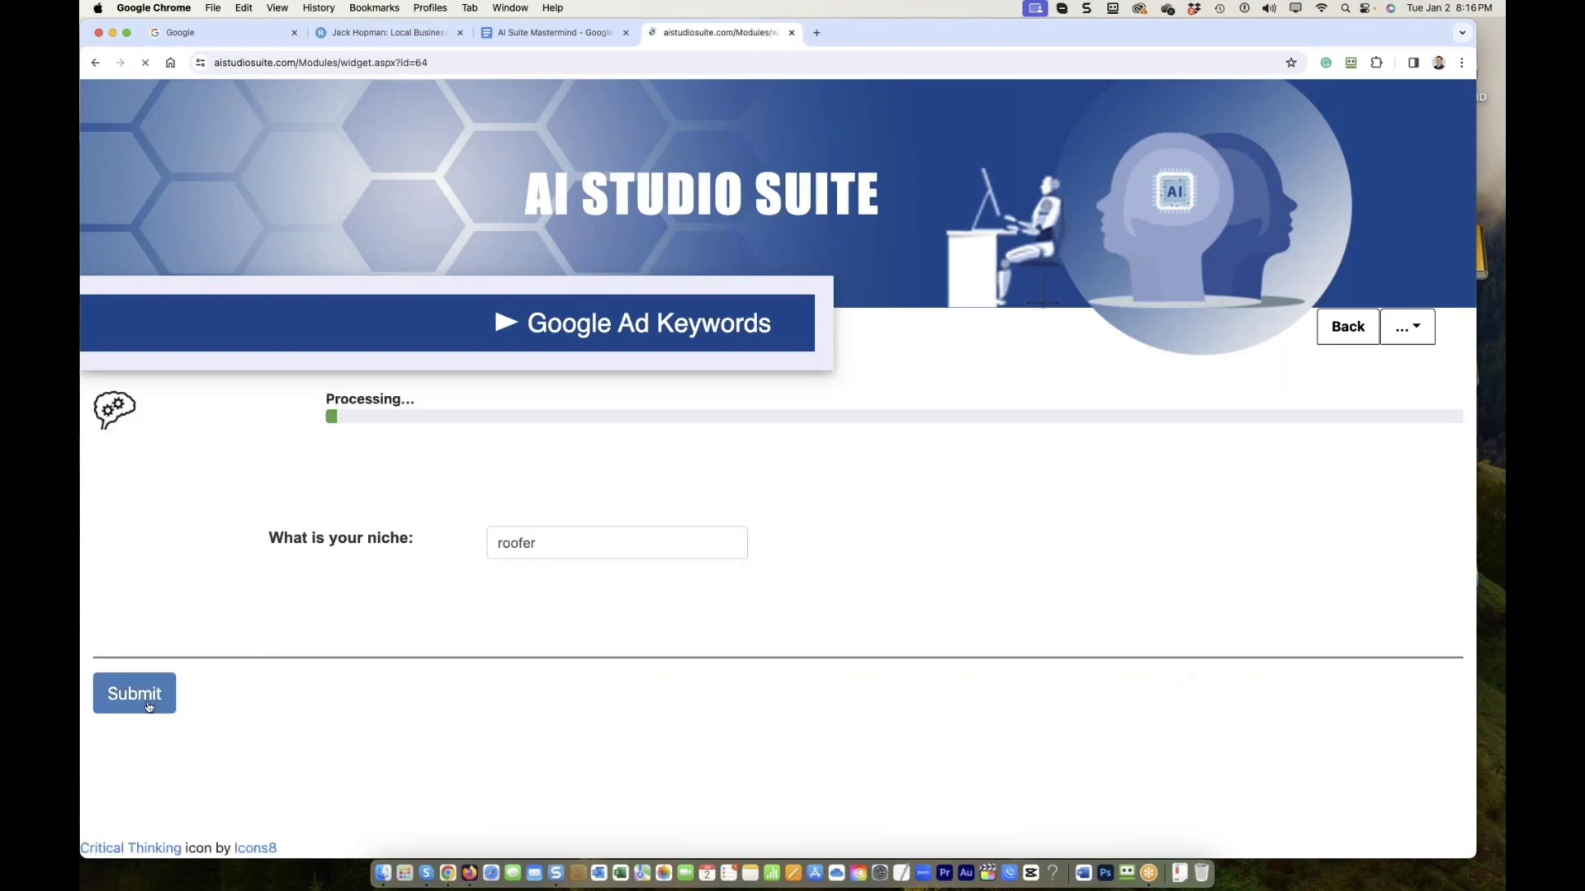
pyautogui.click(149, 707)
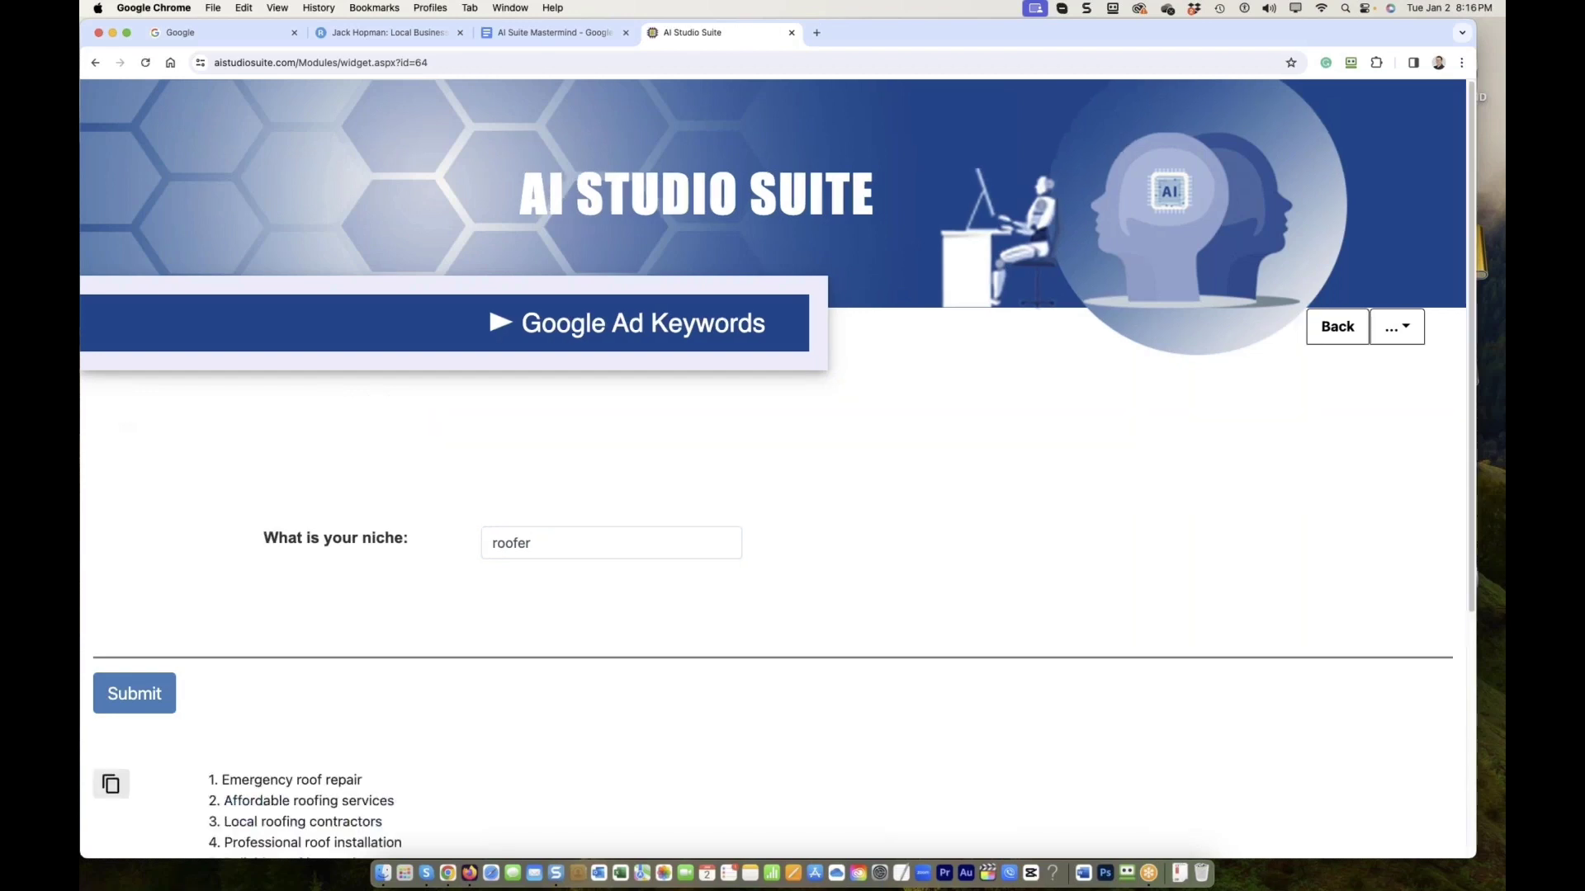
pyautogui.scroll(-5, 132, 470)
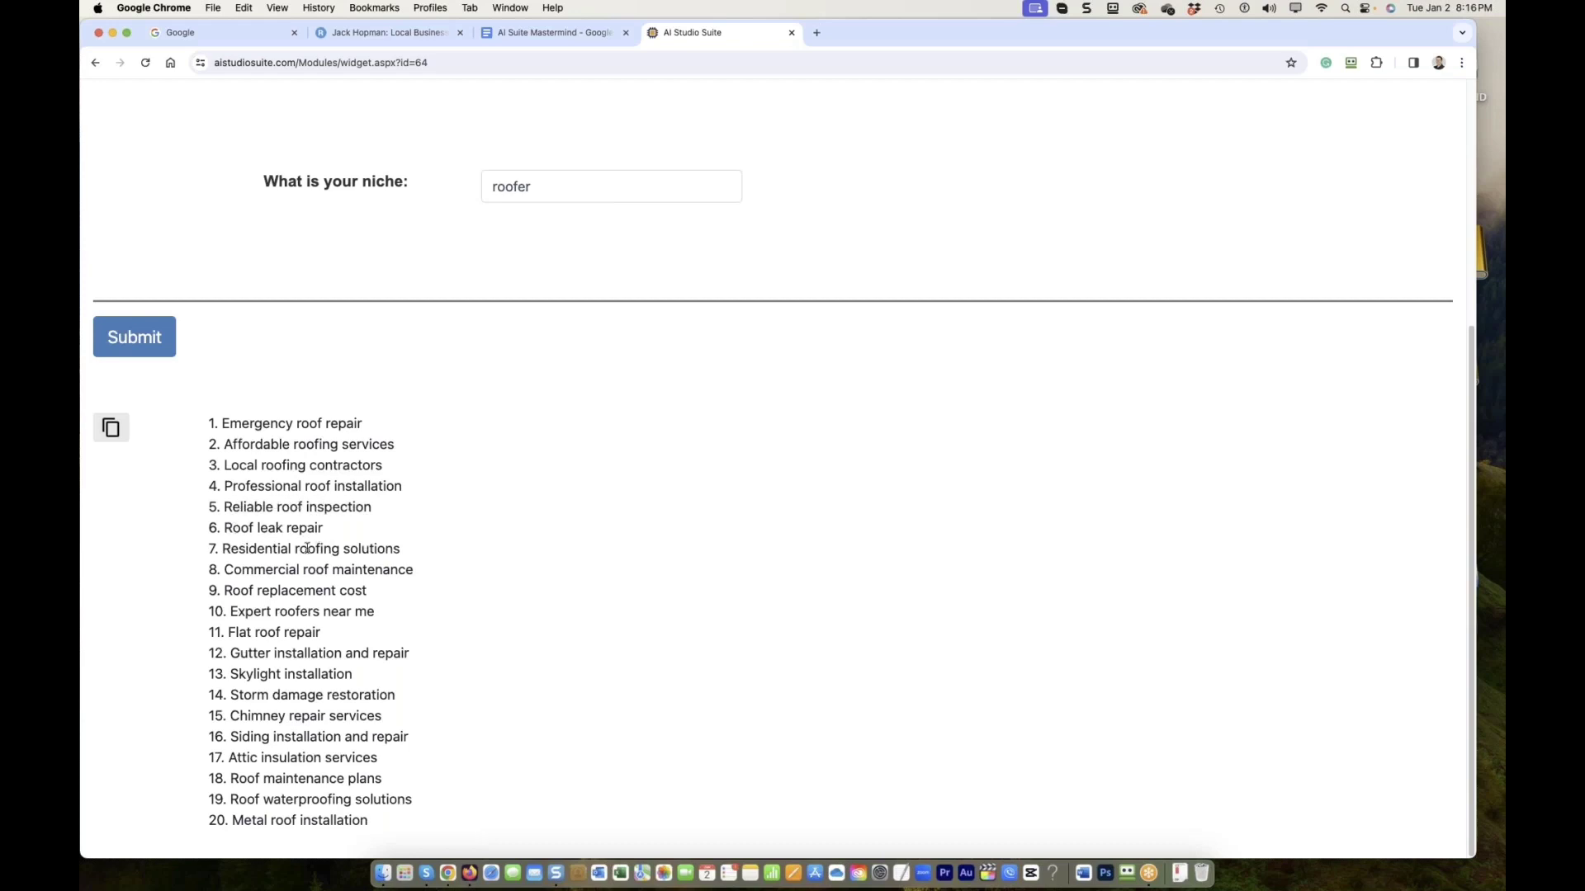
pyautogui.click(110, 427)
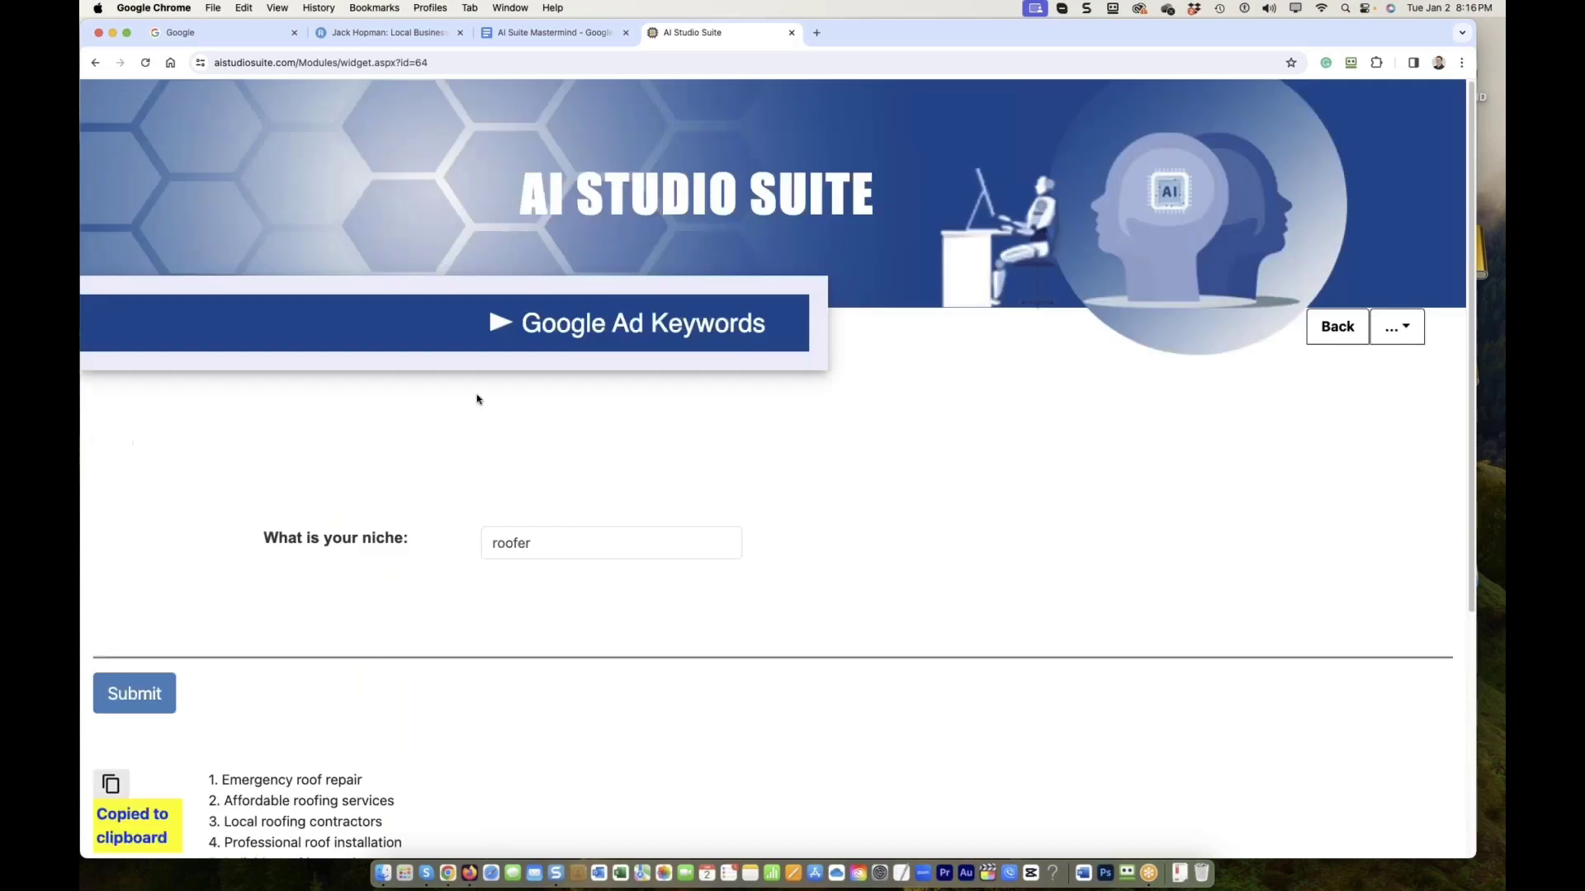
# Paste the 20 roofing keywords on the empty line below 'Leady roof' in the AI Suite Mastermind doc
pyautogui.click(548, 32)
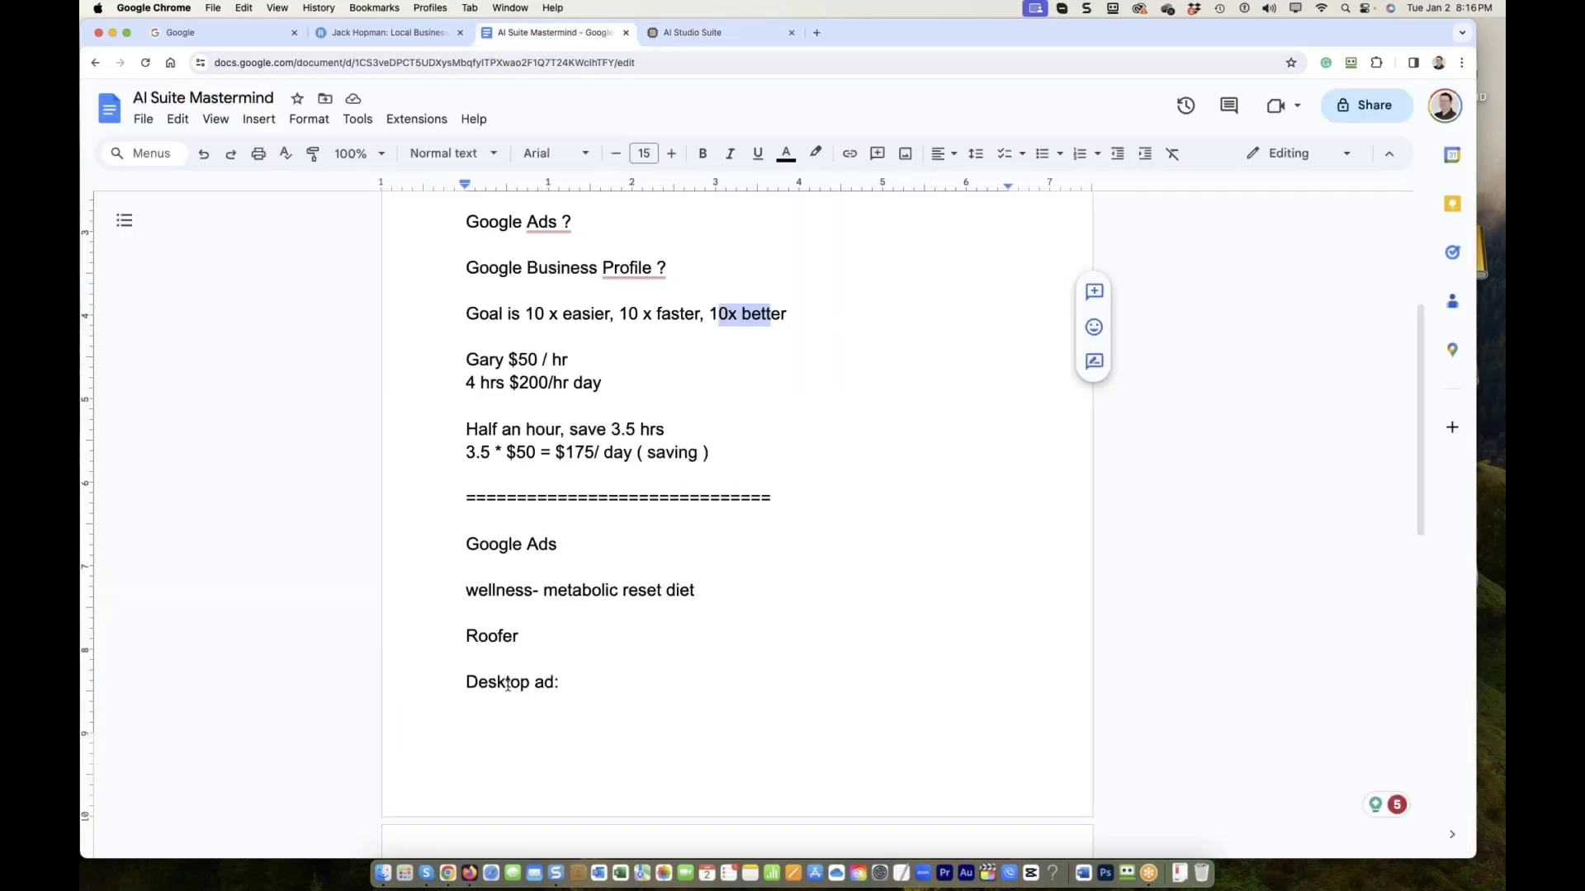
pyautogui.click(572, 691)
pyautogui.scroll(-7, 574, 686)
pyautogui.click(558, 473)
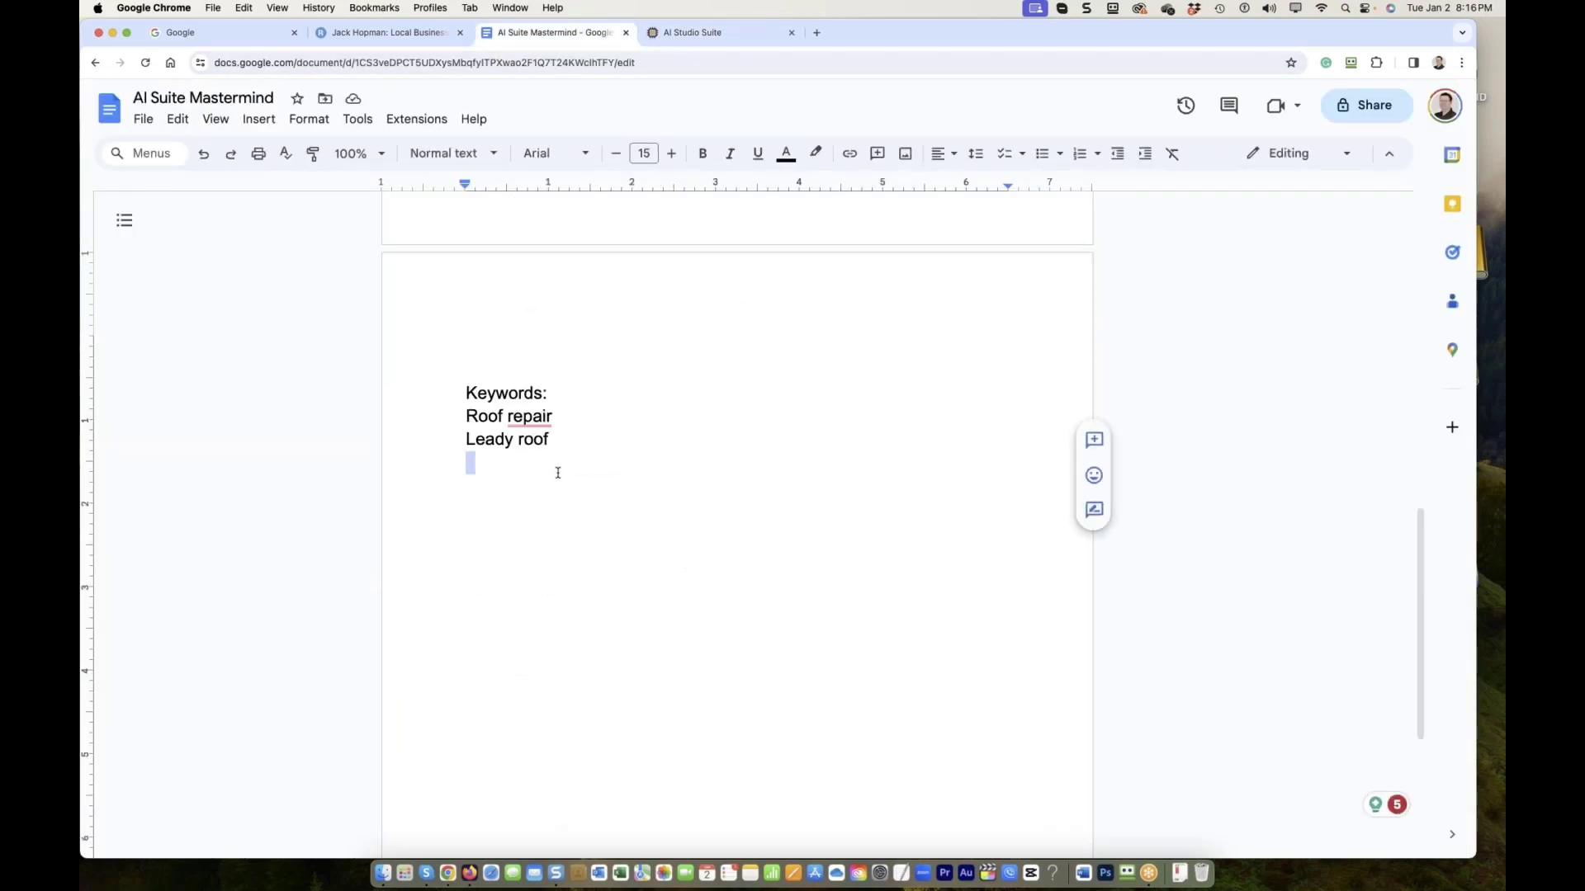
pyautogui.press('cmd+v')
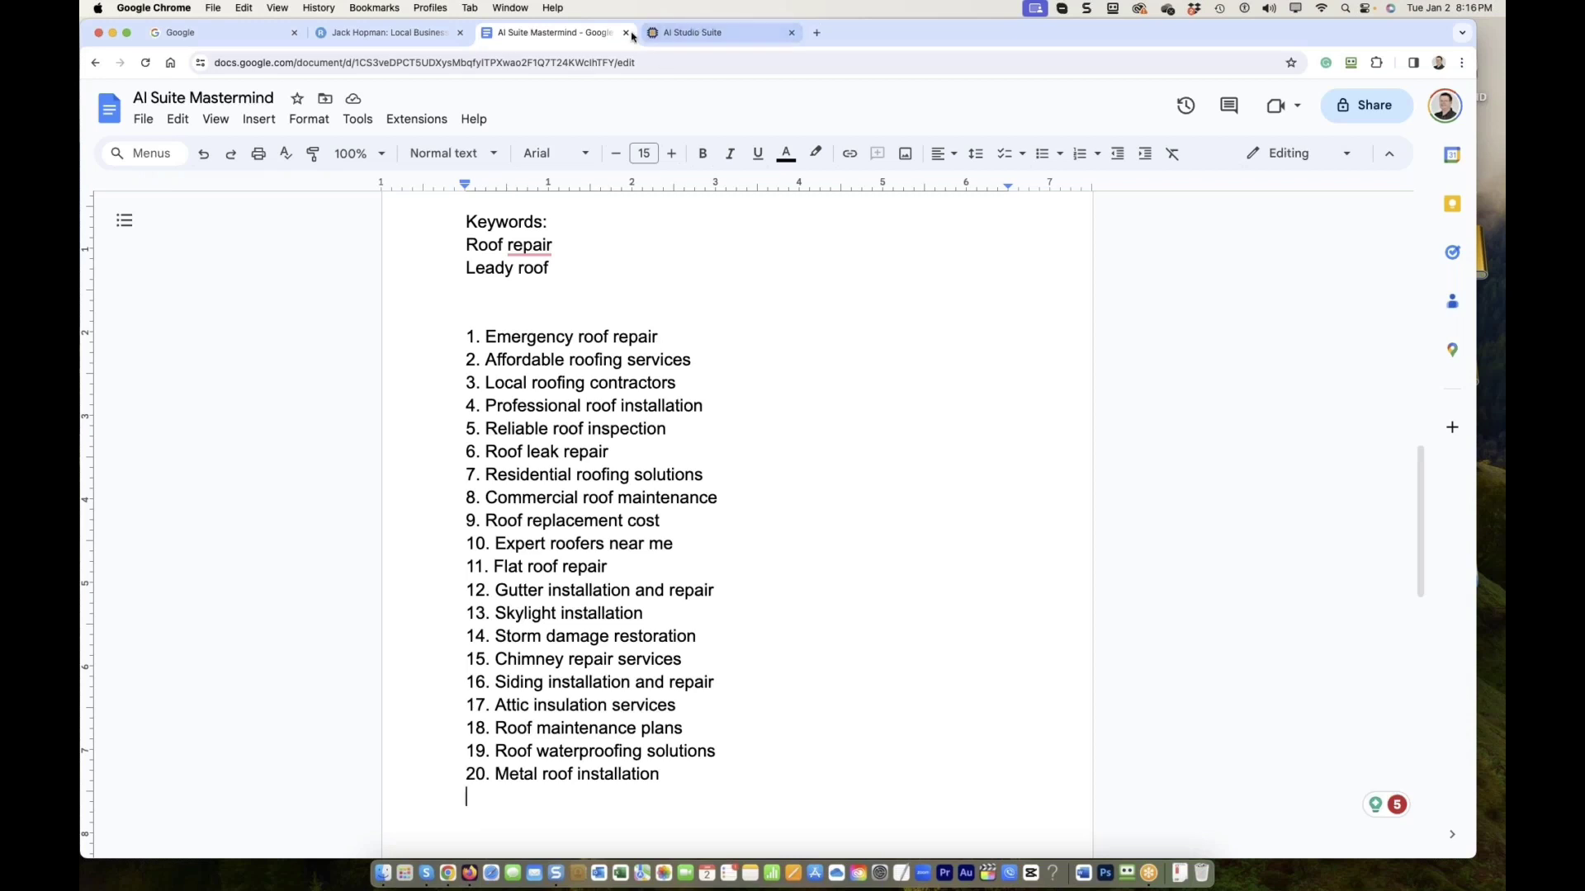
pyautogui.click(685, 33)
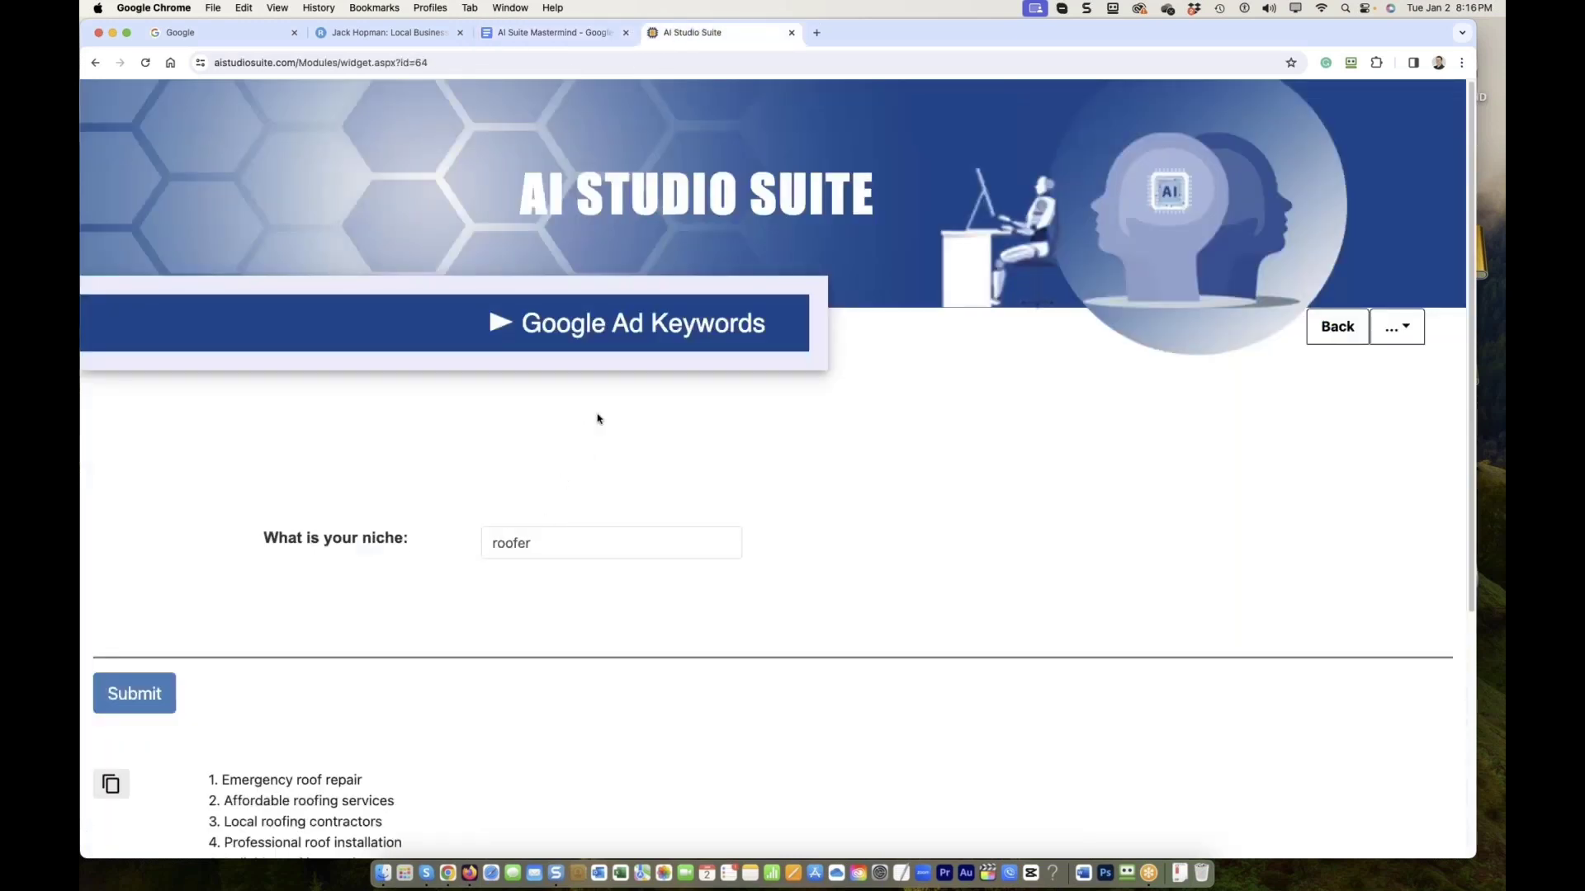
# Open the Google Search Ad module and generate ad copy for the niche 'roofer'
pyautogui.click(1318, 330)
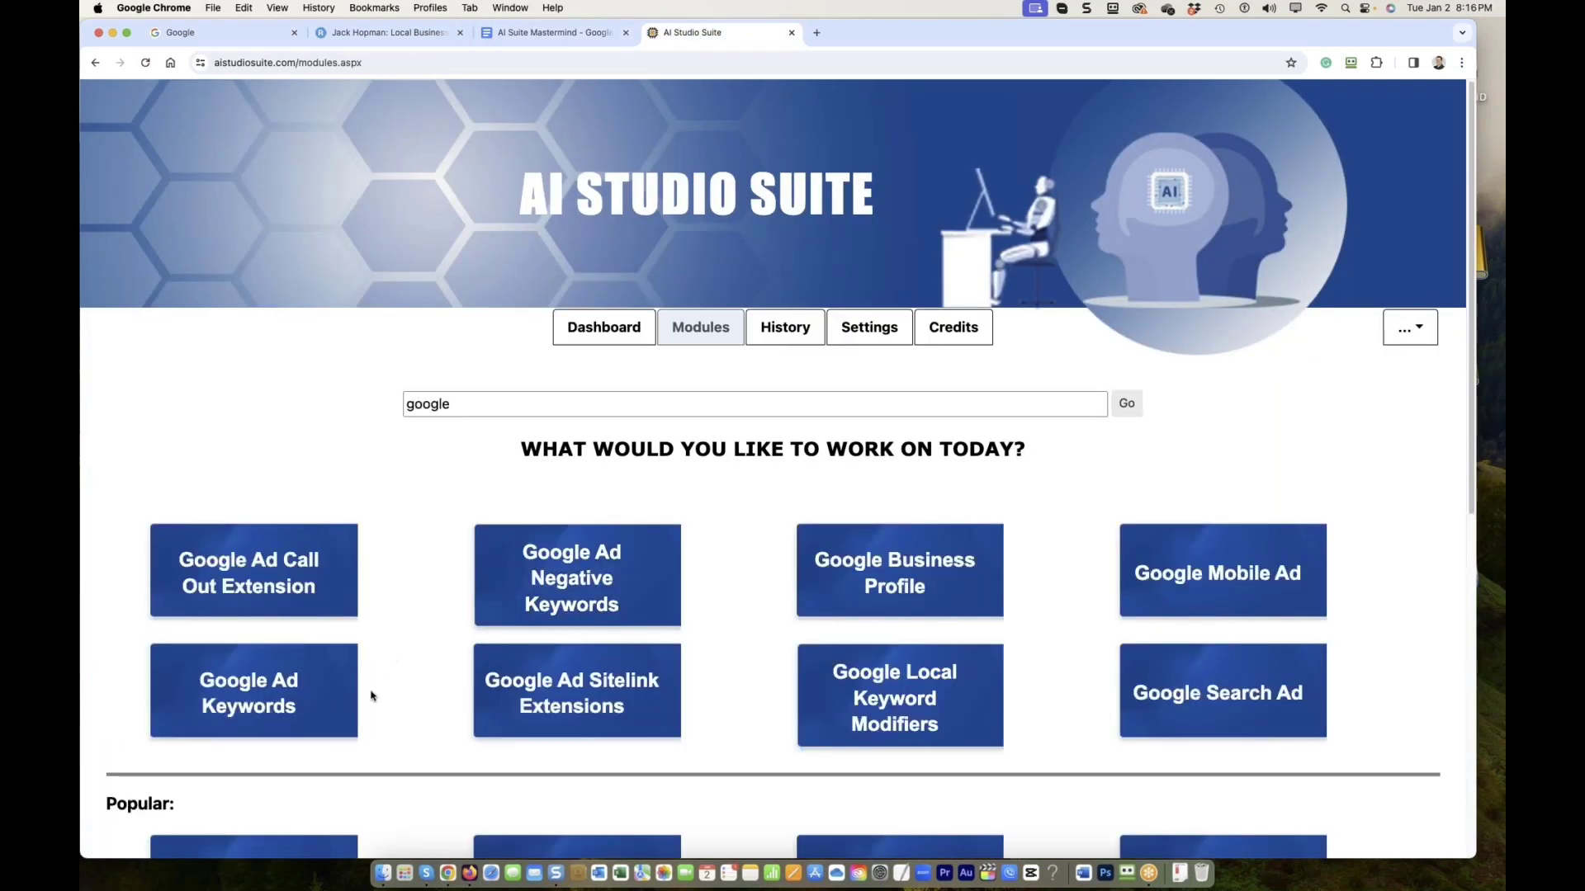
pyautogui.scroll(-2, 380, 689)
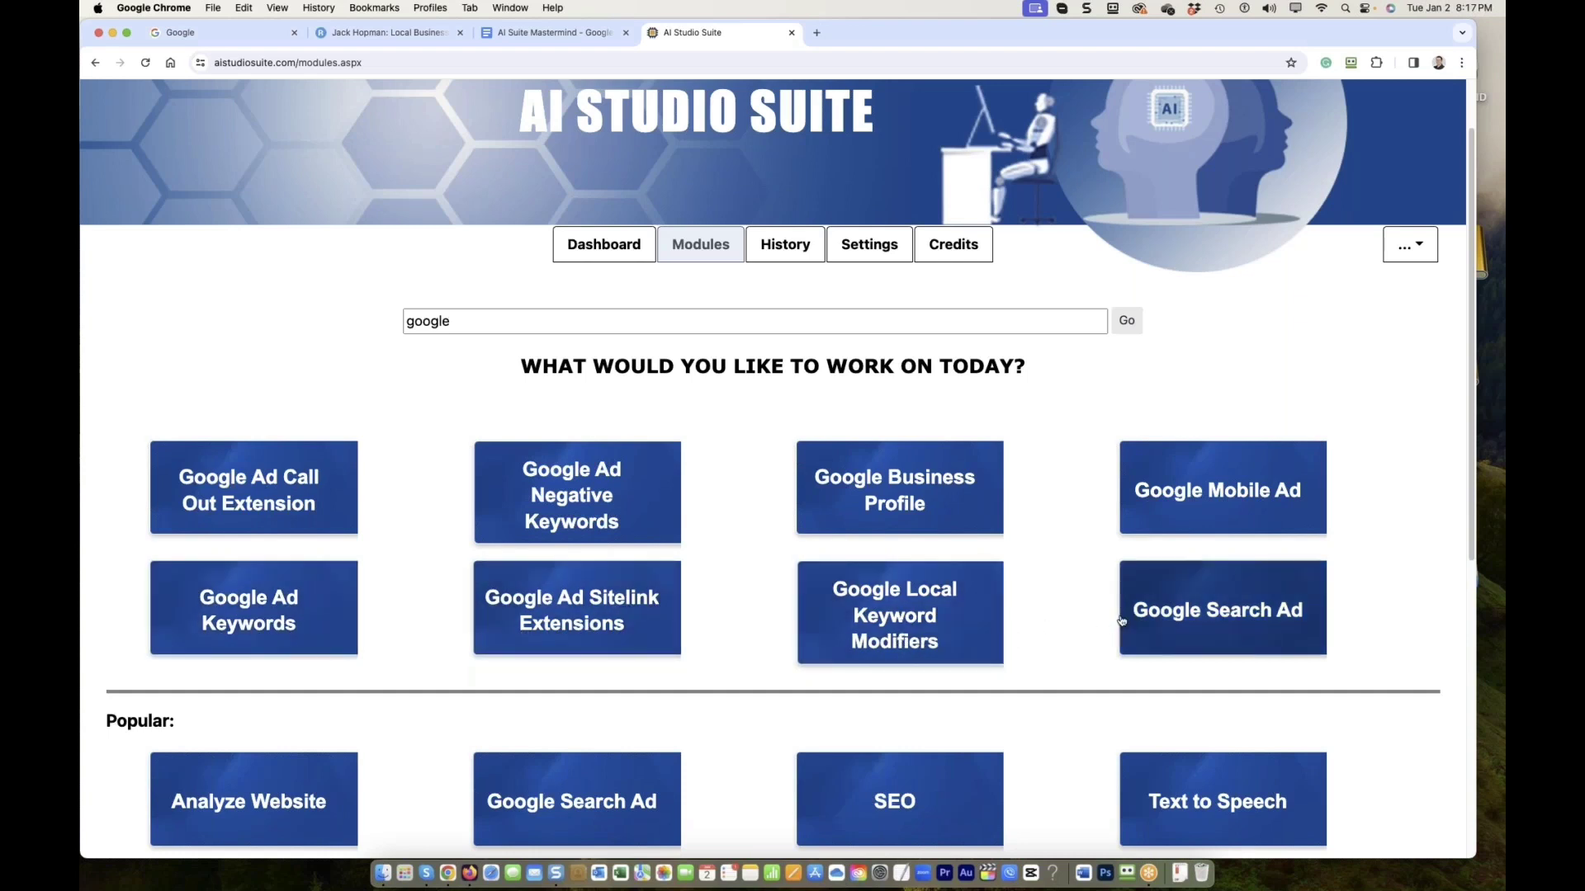
pyautogui.click(1181, 619)
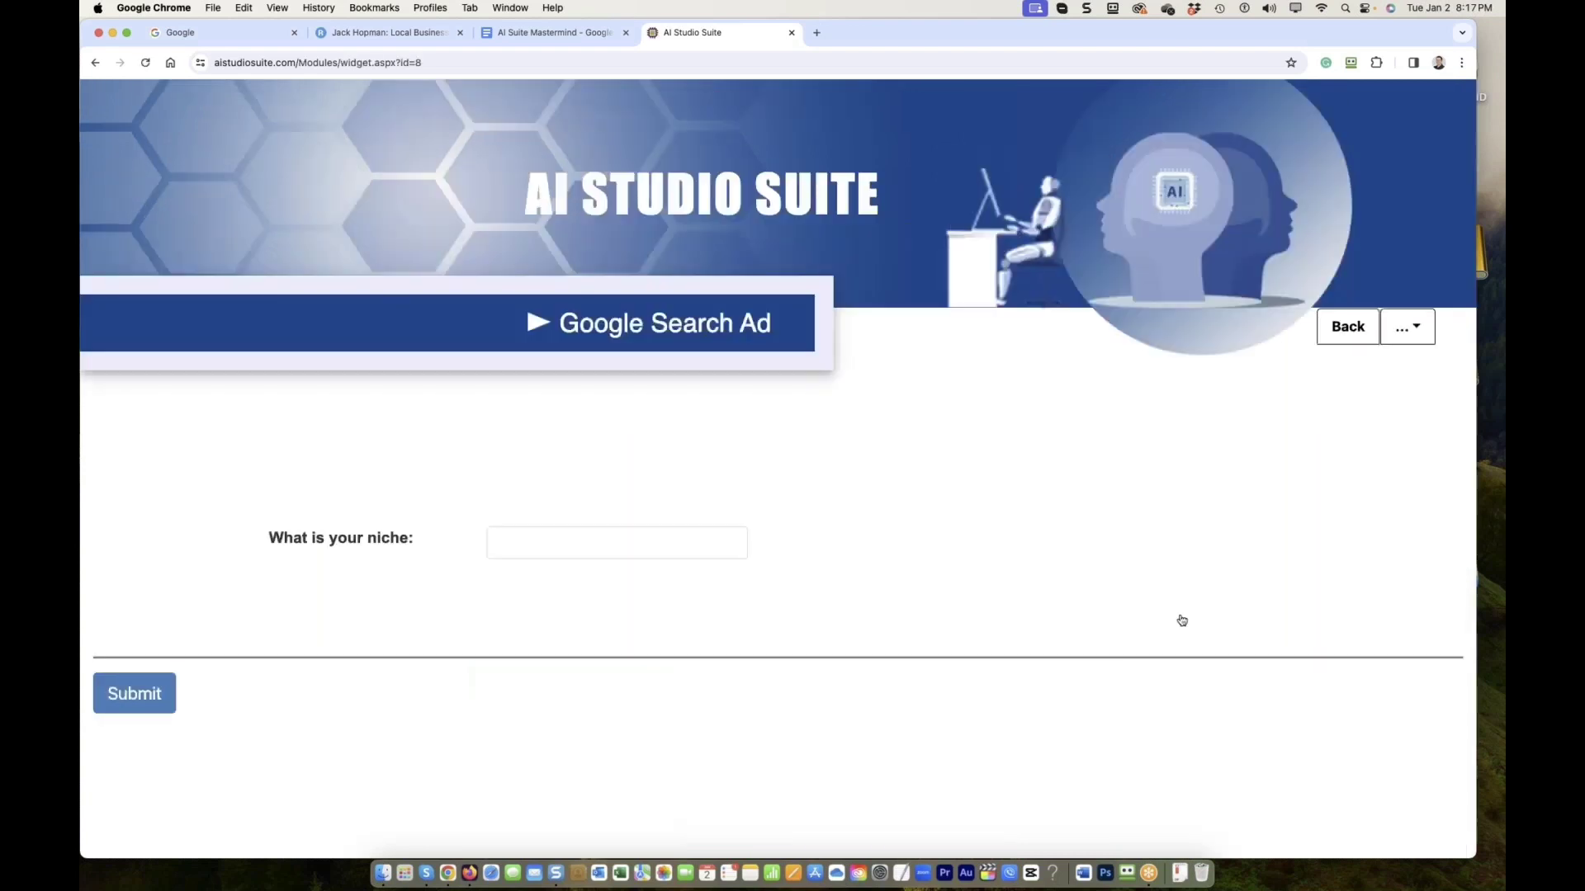
pyautogui.click(535, 544)
pyautogui.write('roofer')
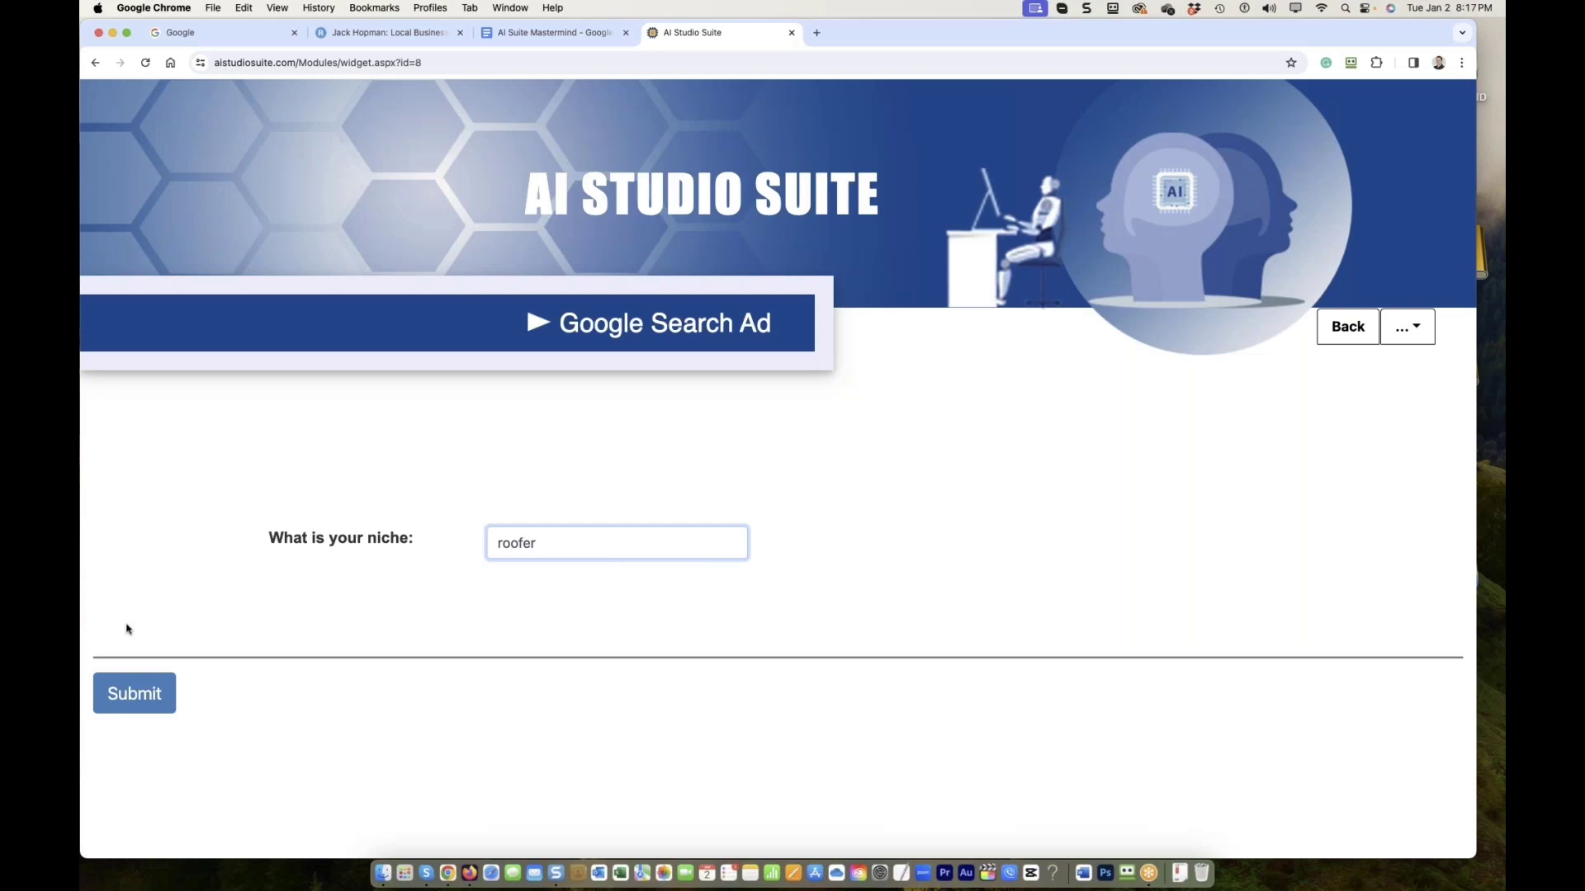
pyautogui.click(130, 697)
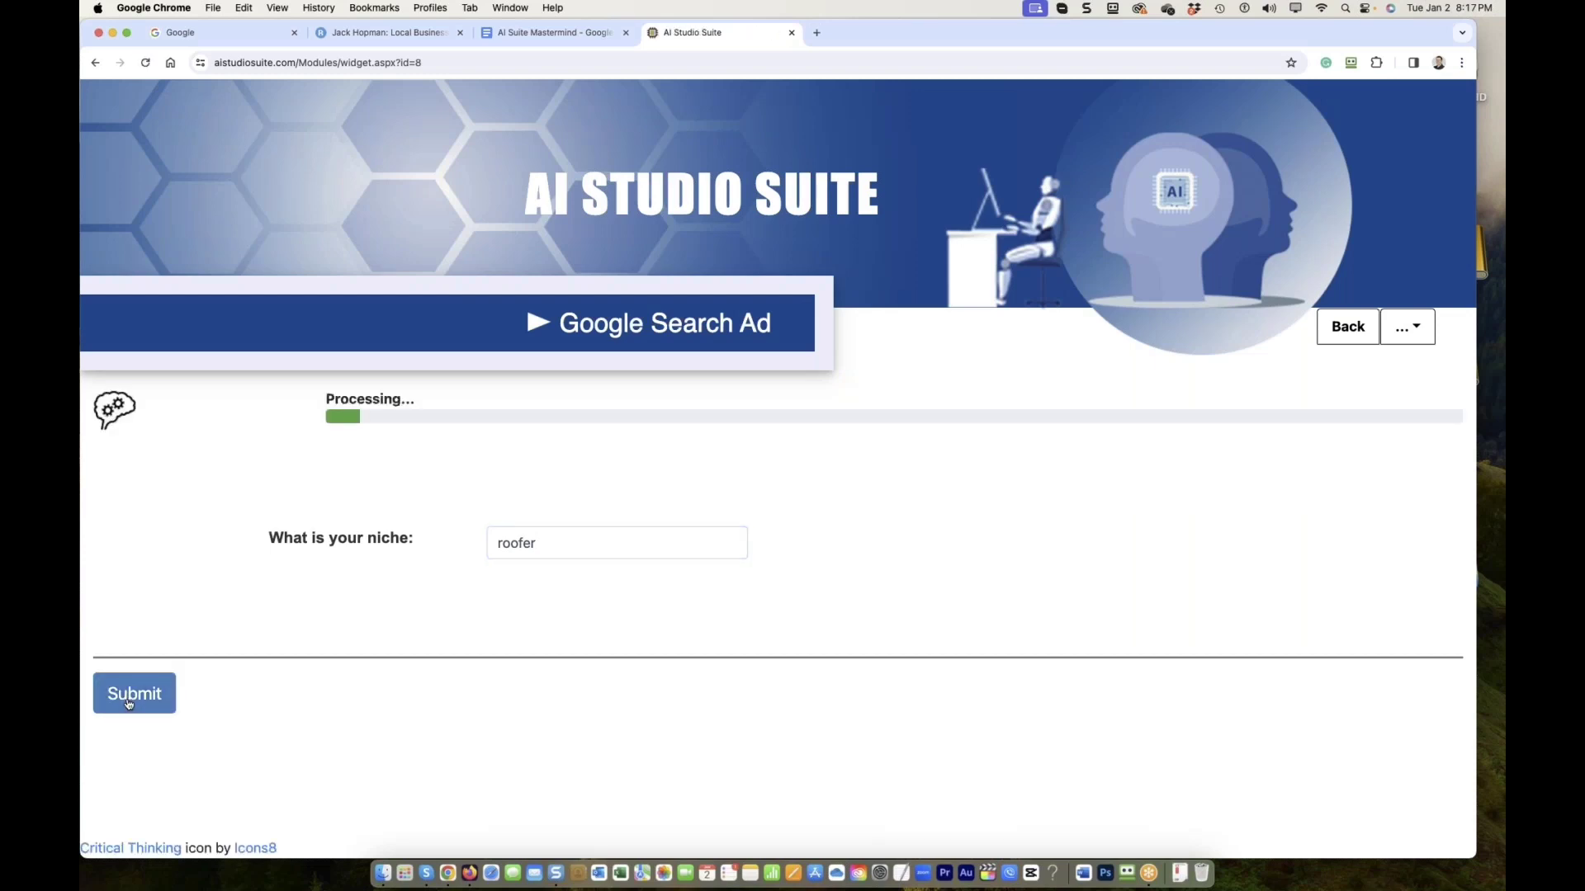
# Review the five generated headlines and five descriptions, then copy them
pyautogui.scroll(-2, 301, 627)
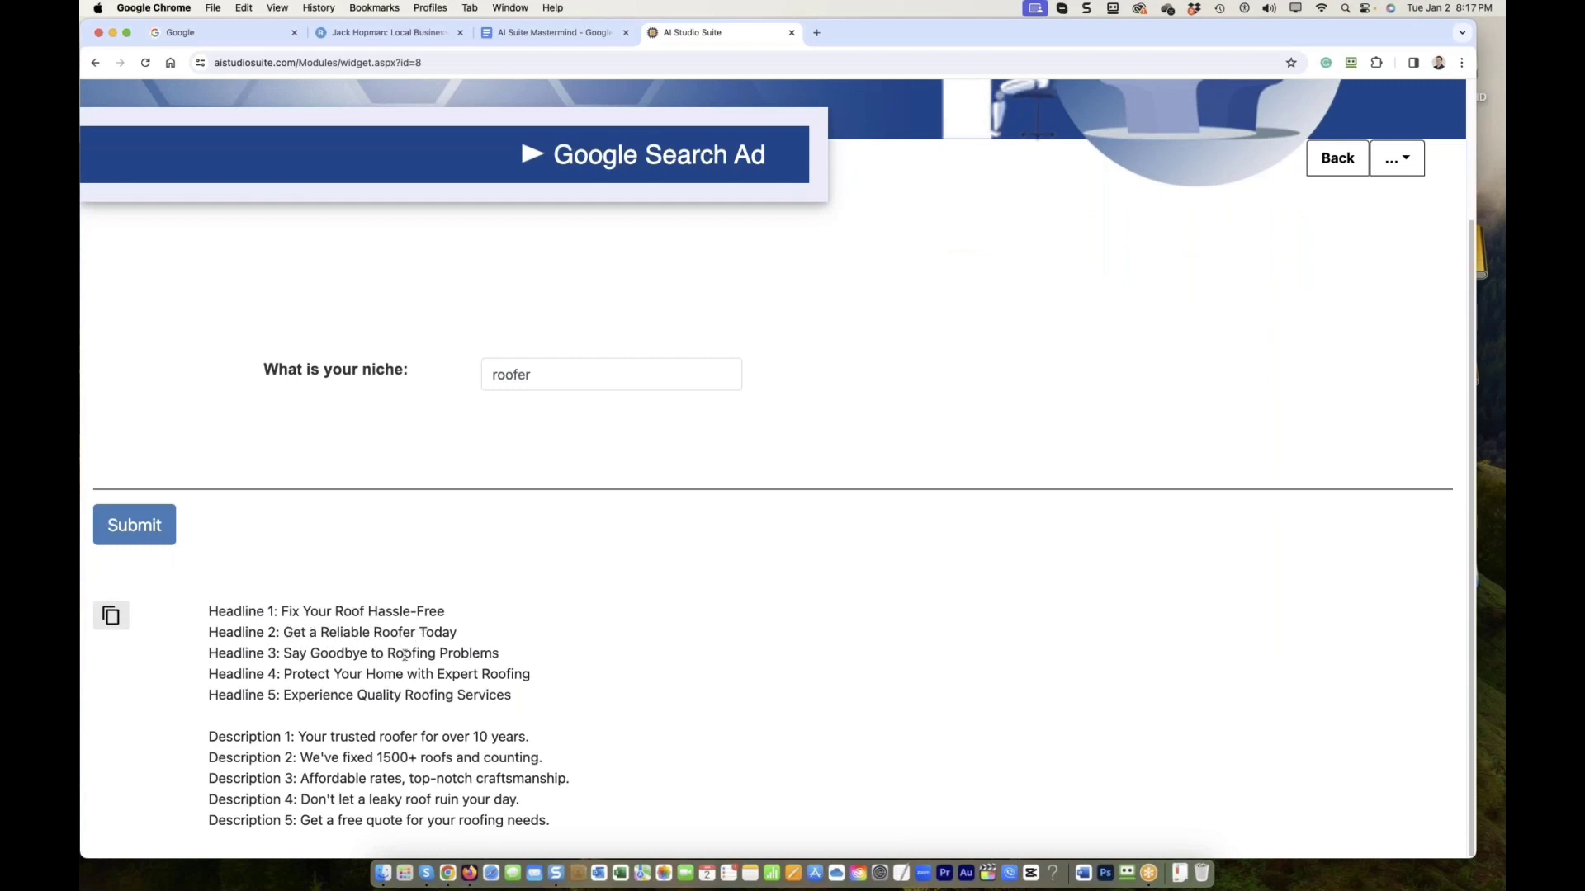
pyautogui.doubleClick(330, 675)
pyautogui.scroll(1, 338, 741)
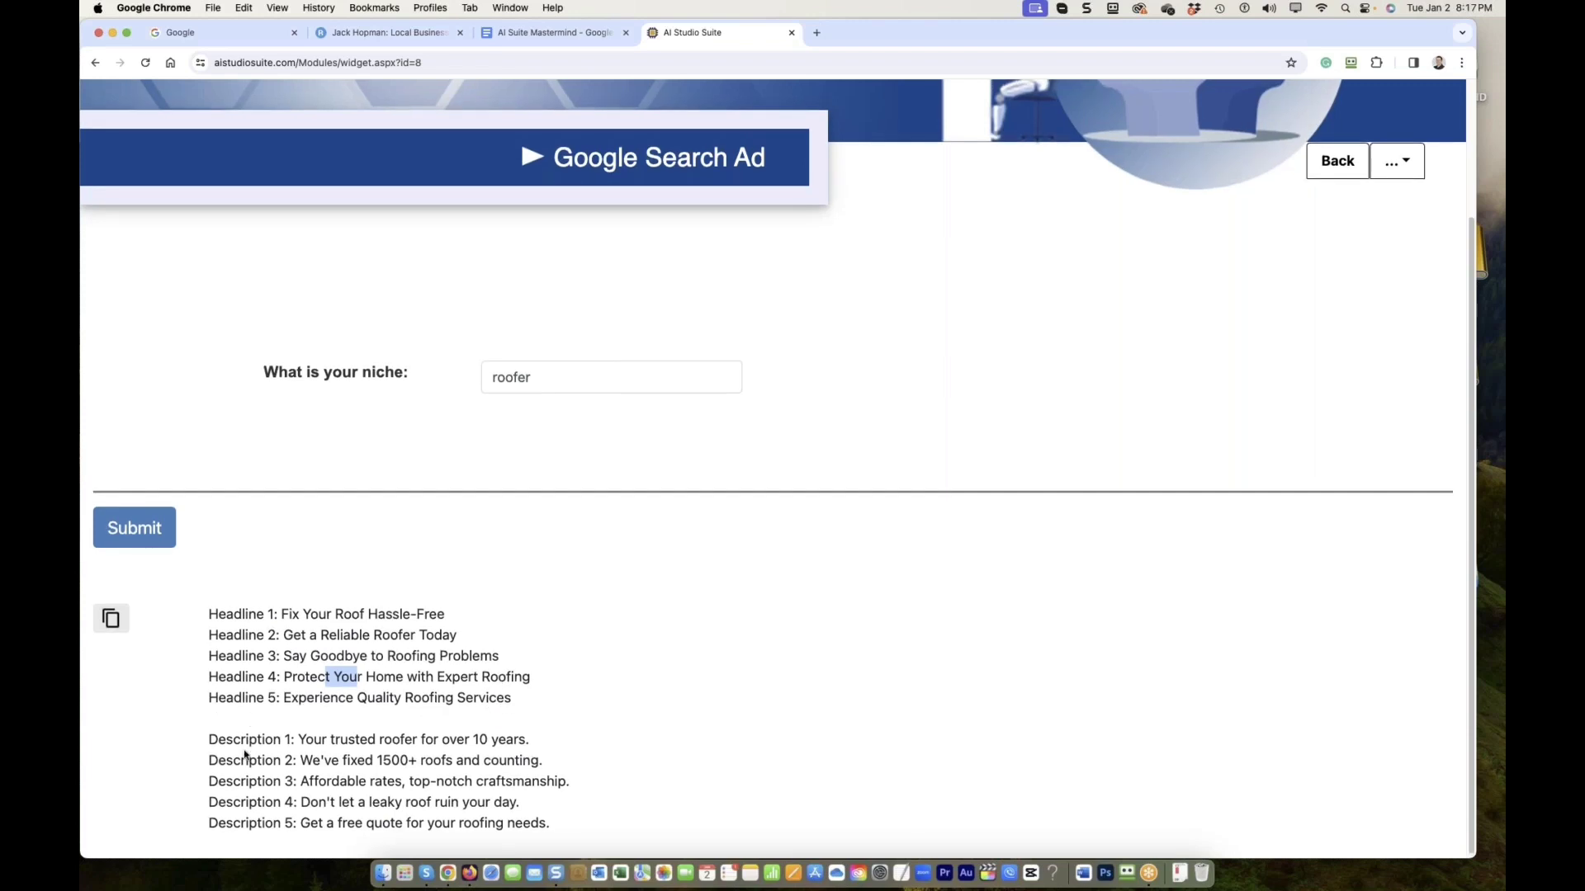
pyautogui.click(474, 692)
pyautogui.moveTo(452, 624); pyautogui.dragTo(312, 638)
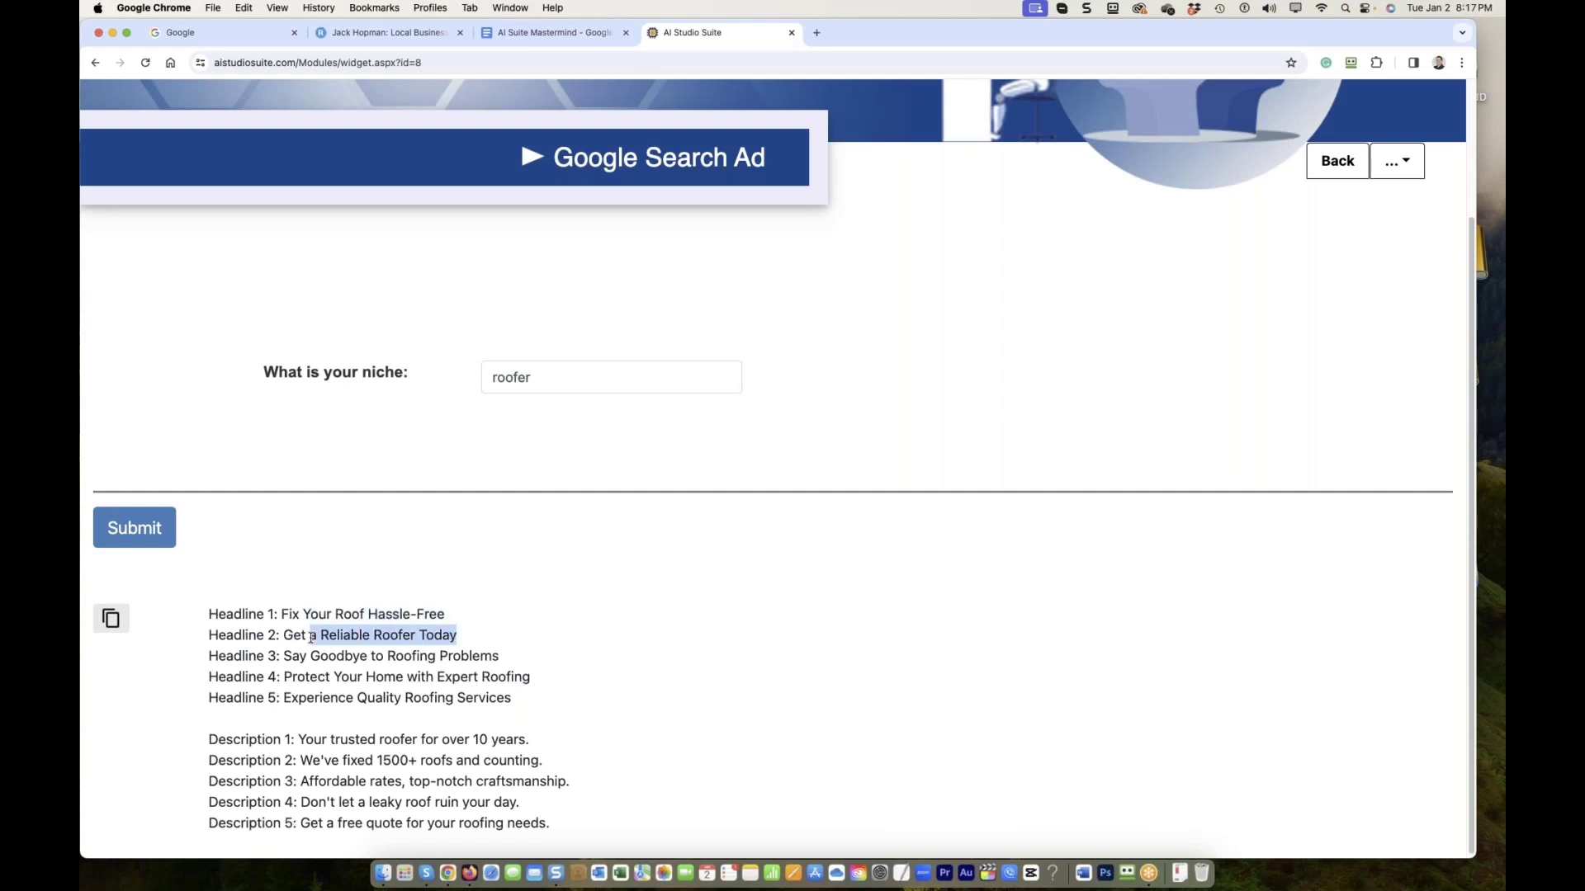
pyautogui.moveTo(492, 656); pyautogui.dragTo(397, 657)
pyautogui.scroll(-1, 431, 723)
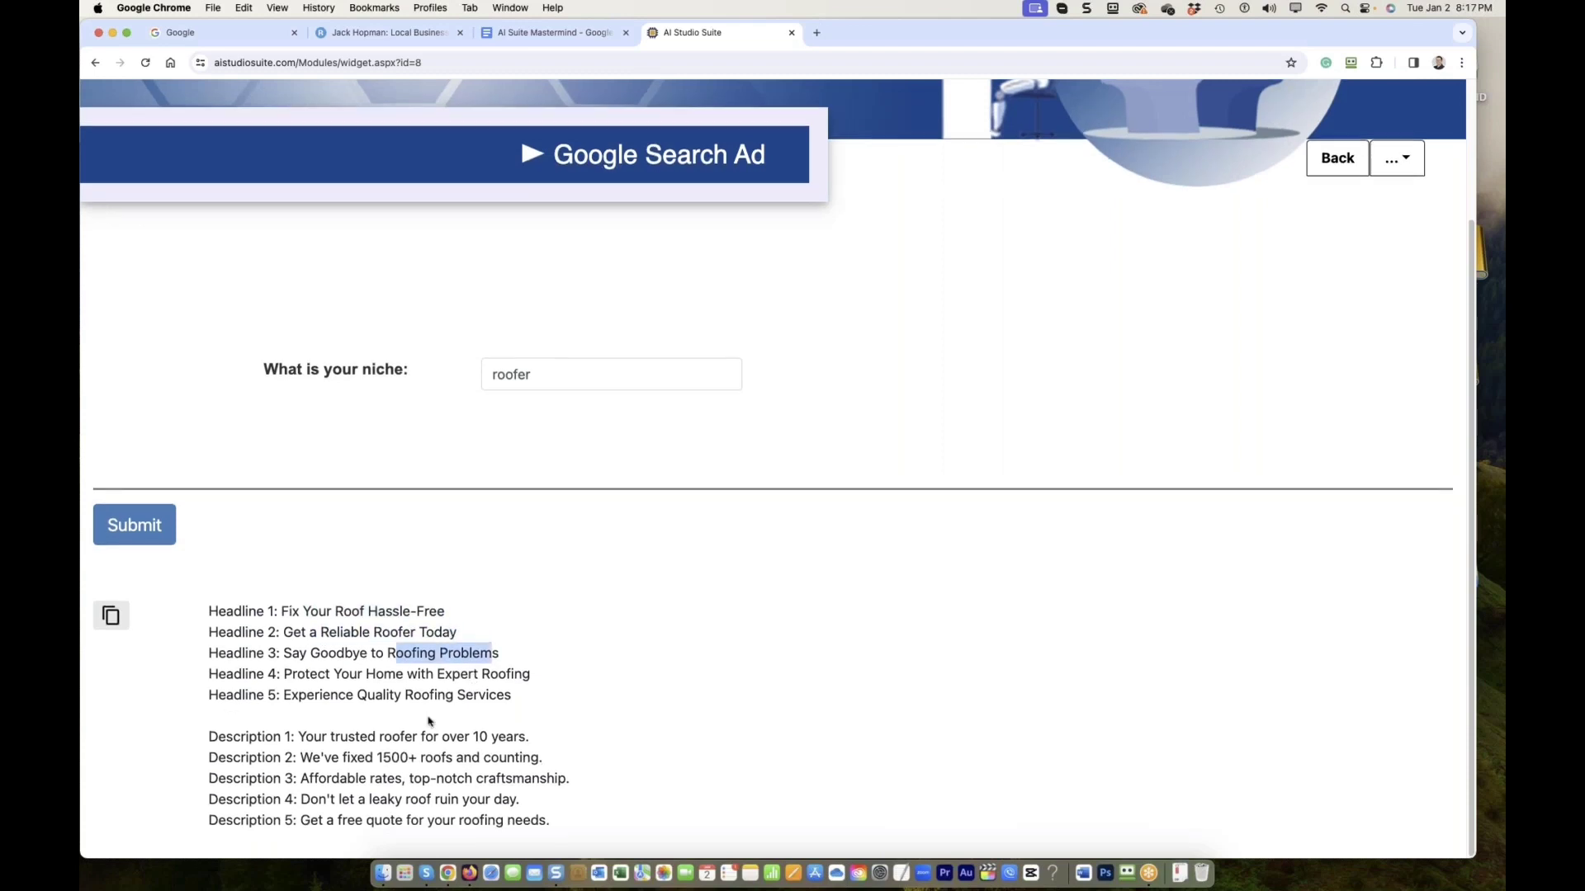
pyautogui.click(111, 616)
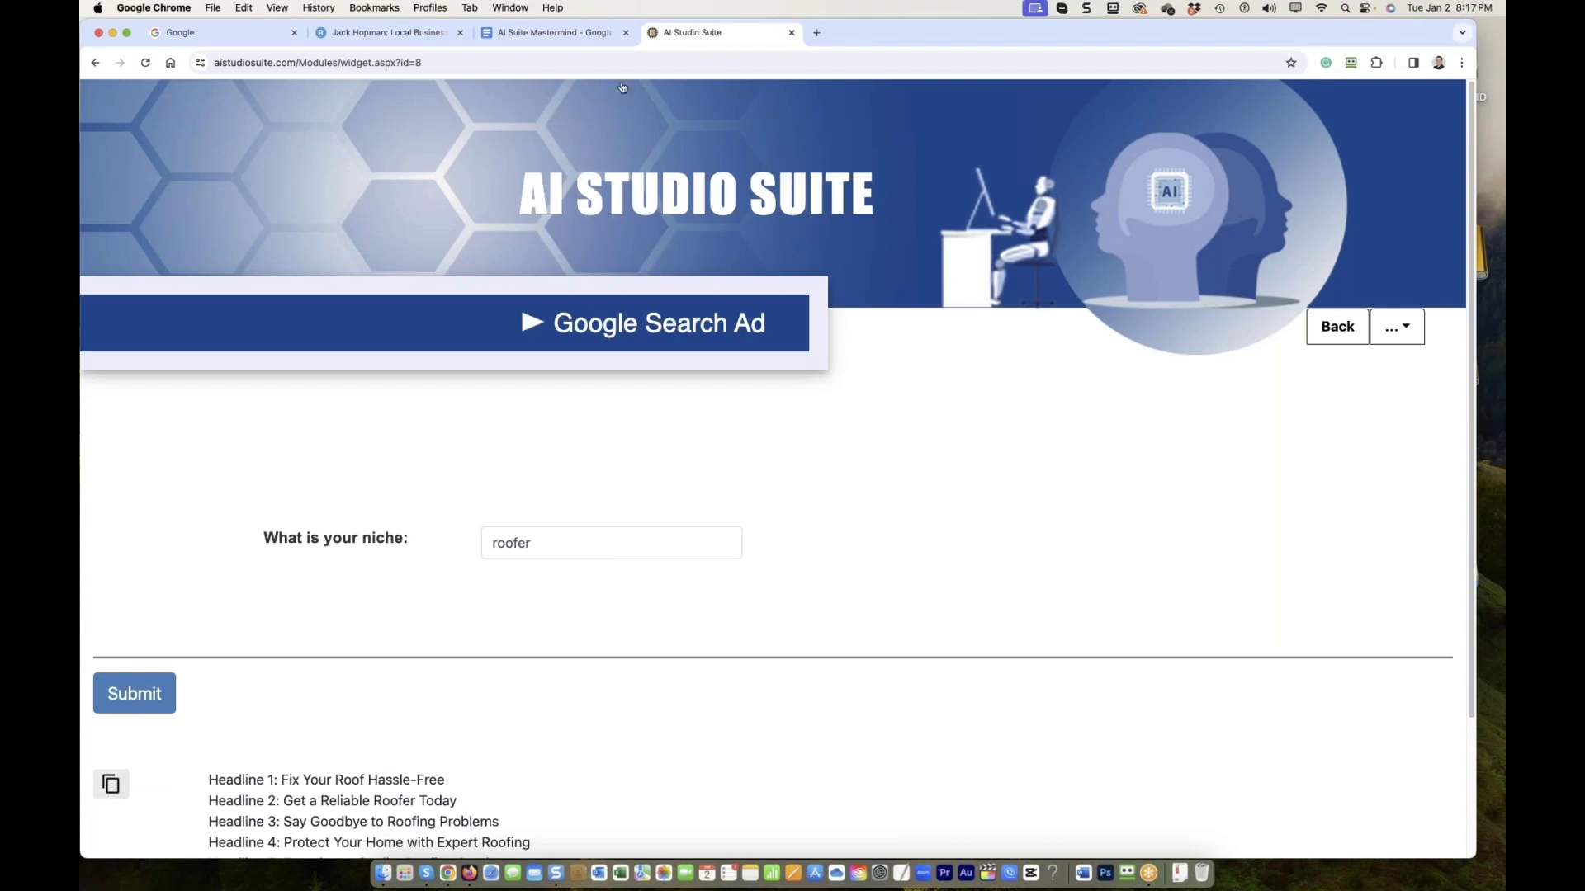
# Add a 'Google Ads Search' heading below the keywords with the pasted headlines and descriptions
pyautogui.click(548, 33)
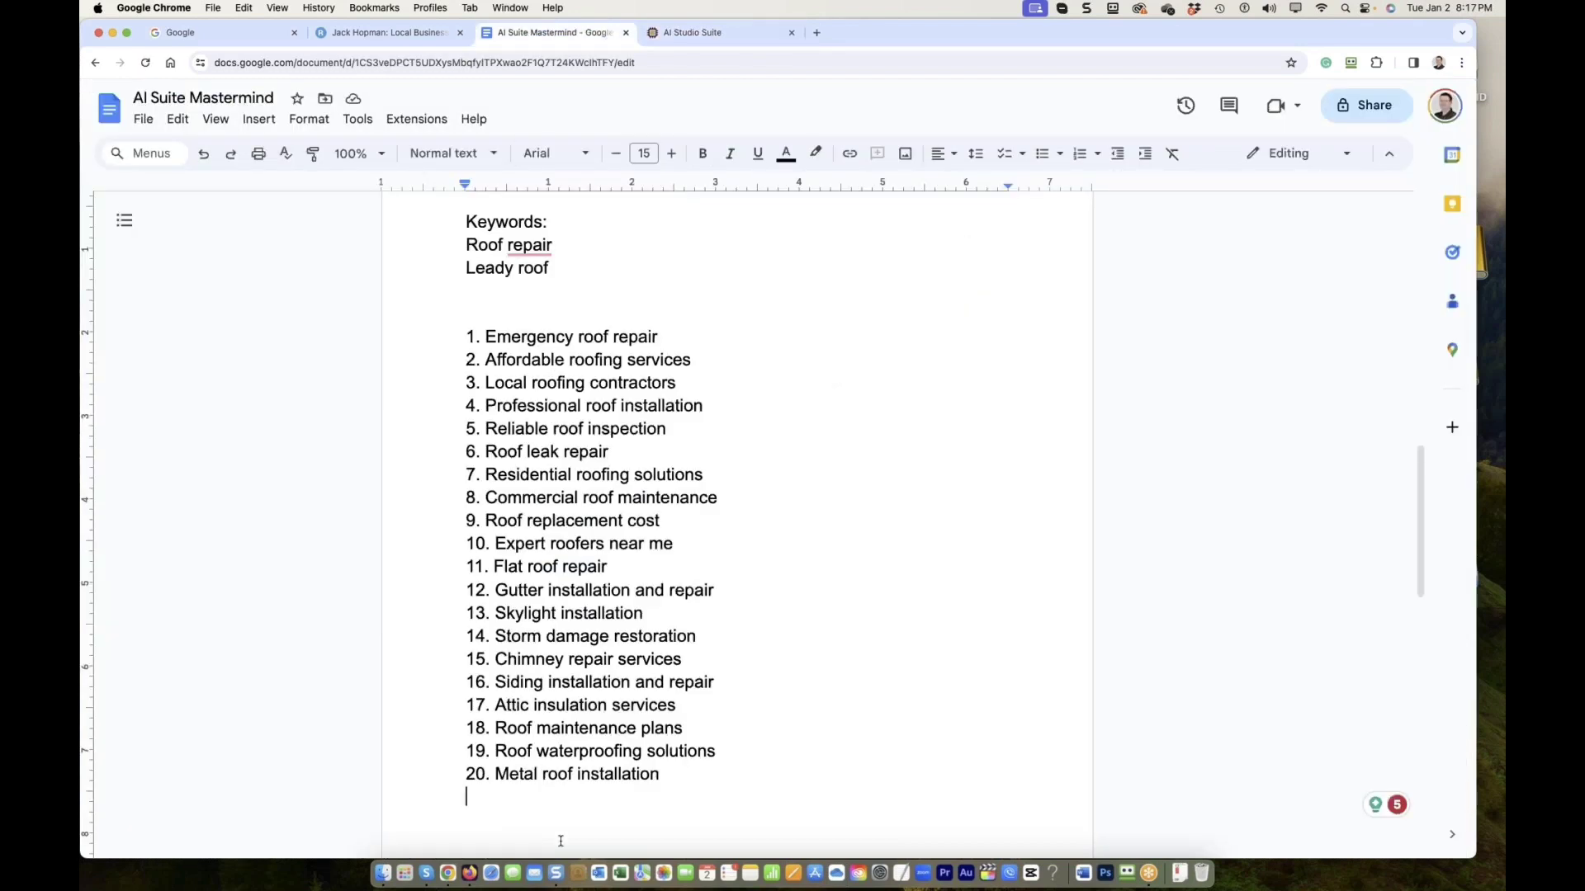
pyautogui.press('Return')
pyautogui.press('Return')
pyautogui.write('Google A')
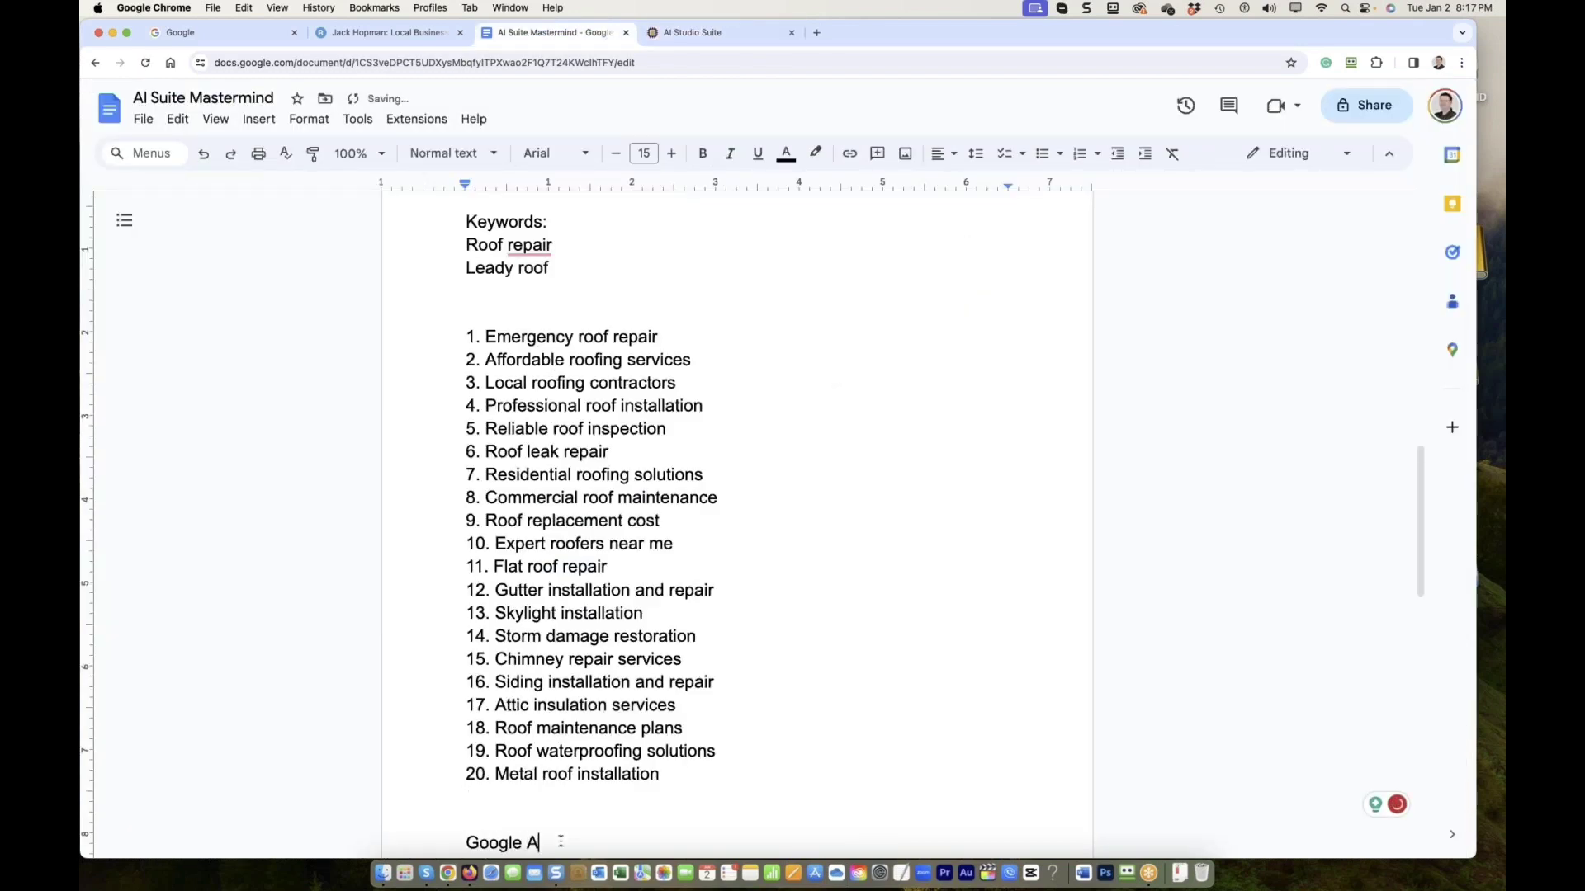
pyautogui.write('ds Search')
pyautogui.press('Return')
pyautogui.press('super+v')
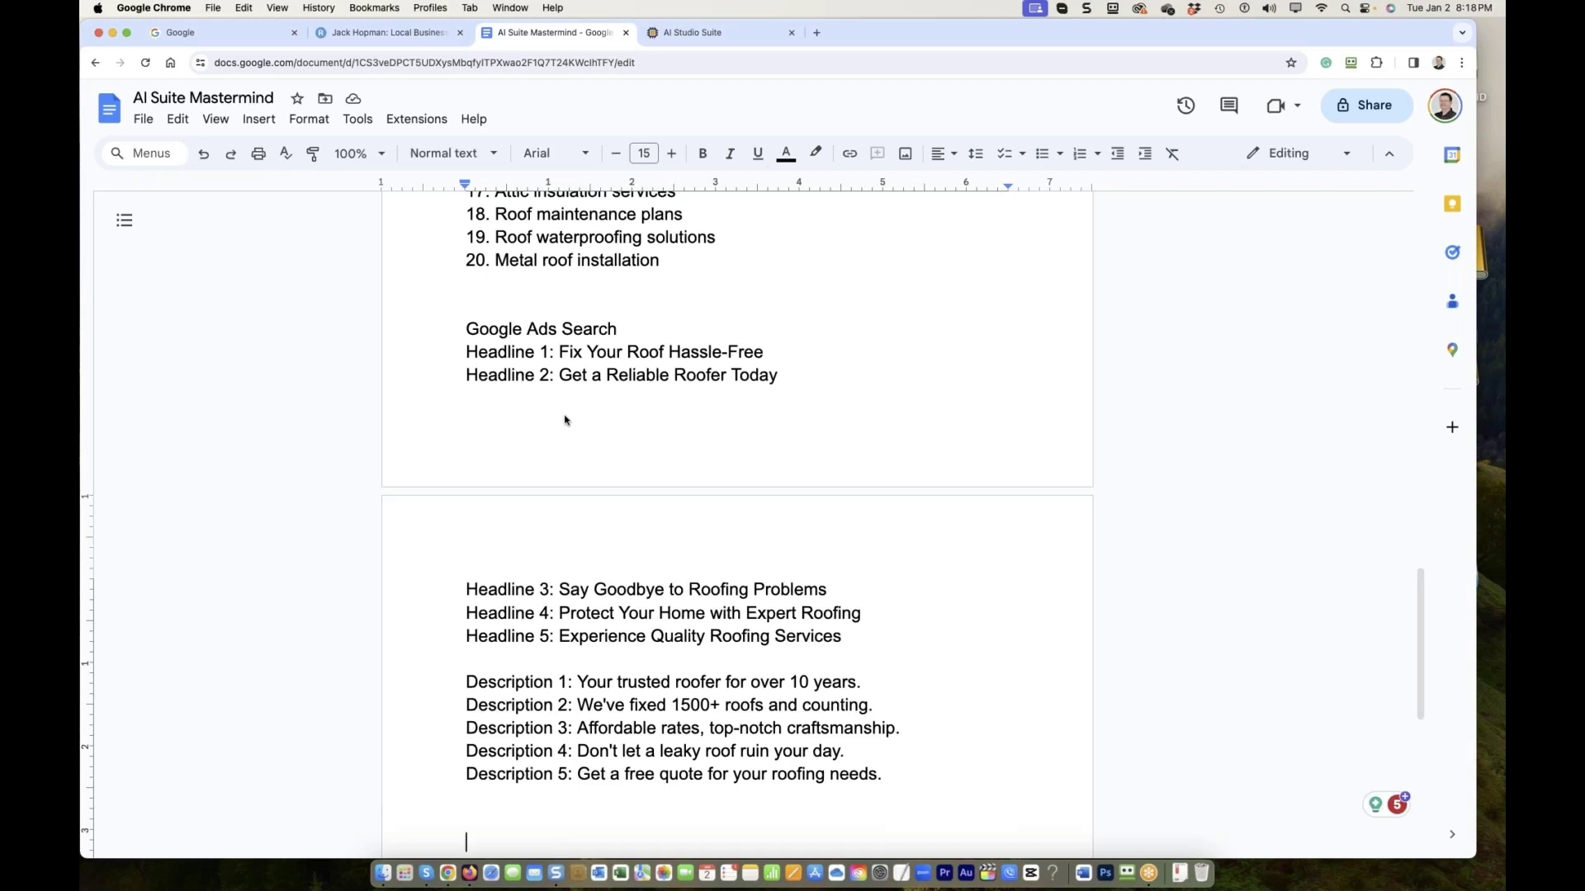
pyautogui.scroll(2, 549, 324)
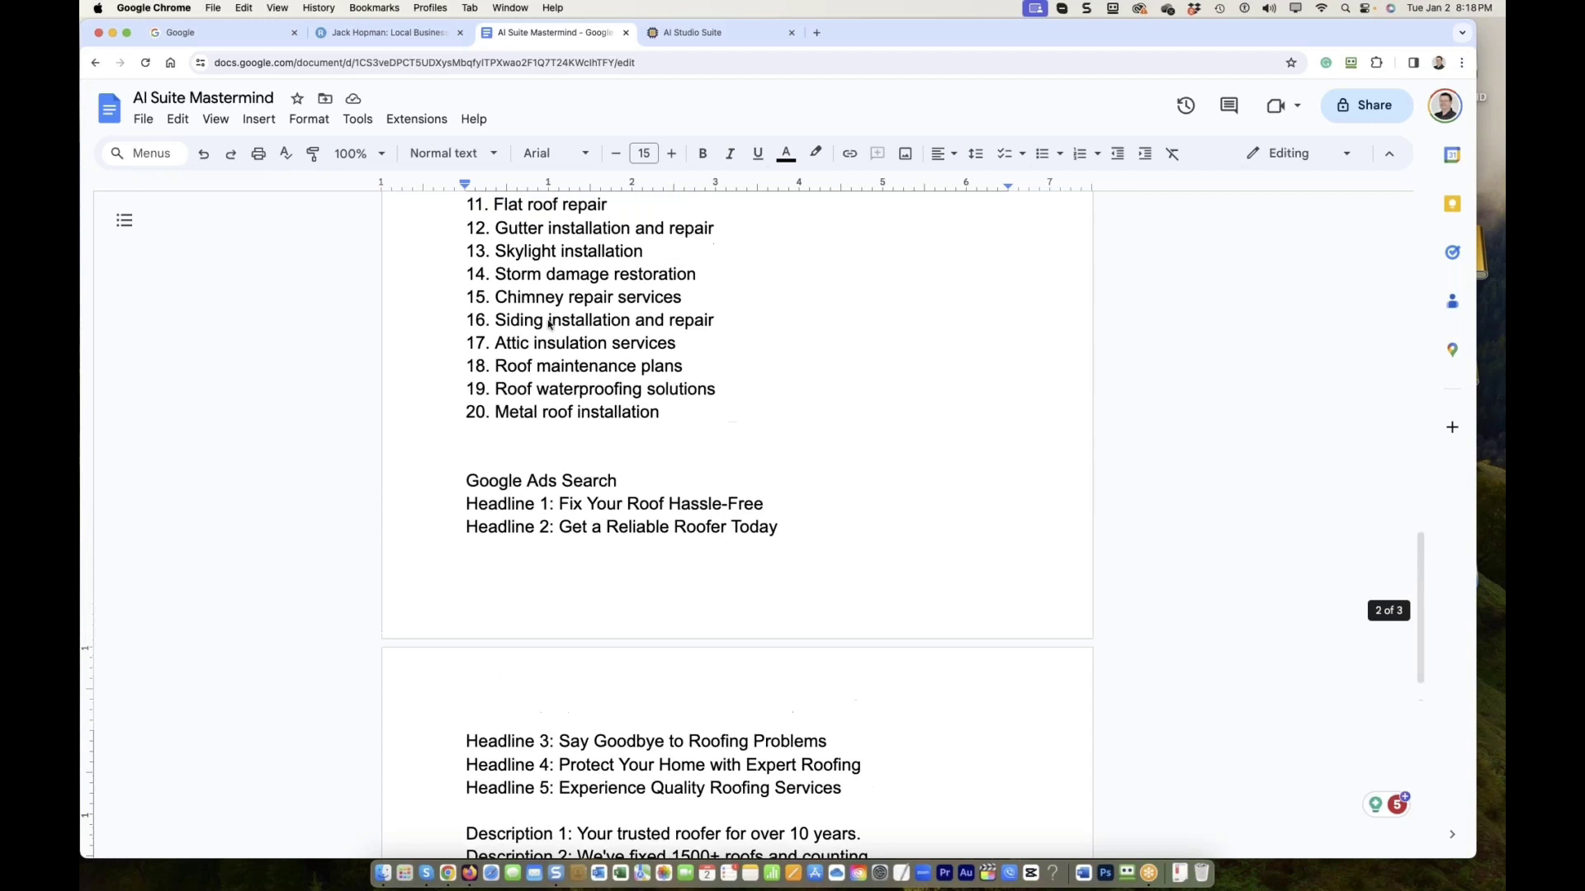
pyautogui.scroll(-5, 548, 324)
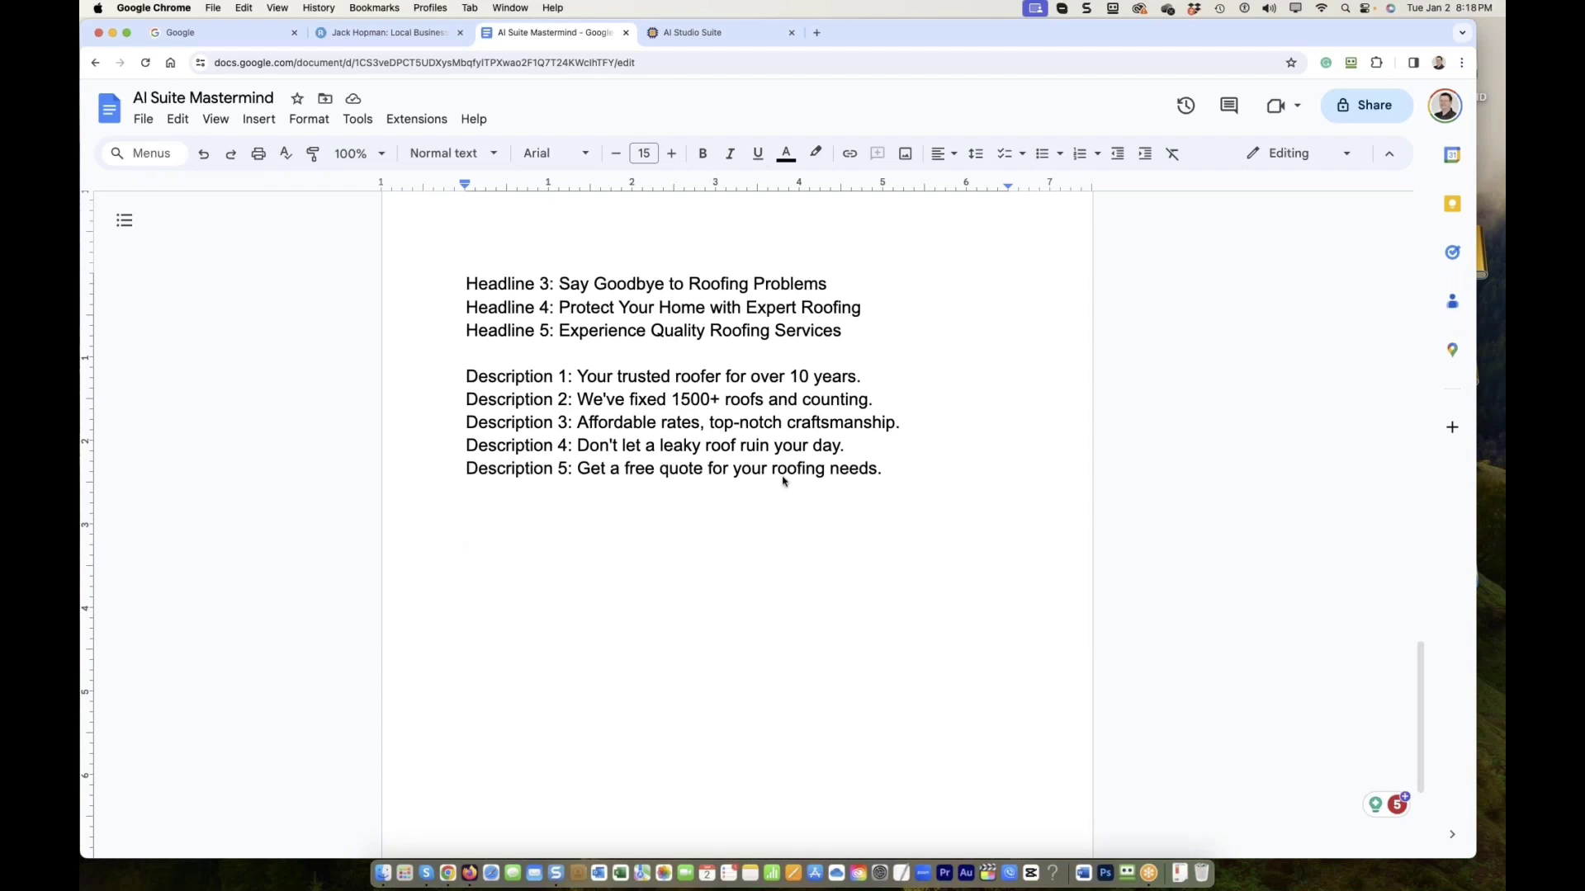
pyautogui.click(706, 33)
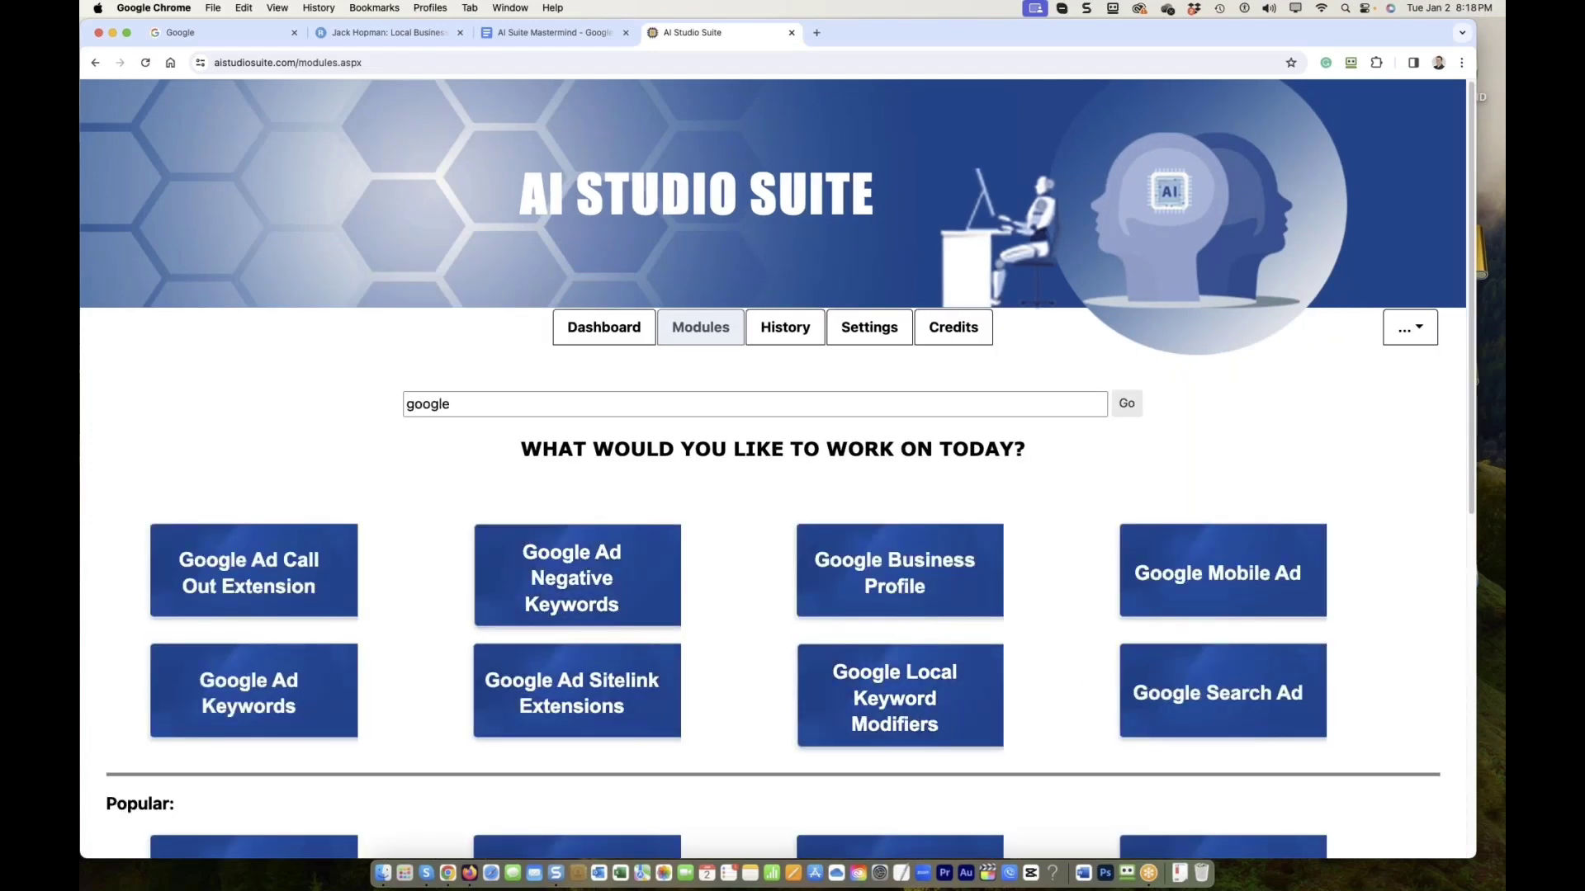
# Generate Google Mobile Ad variants for the niche 'roofer'
pyautogui.click(1177, 595)
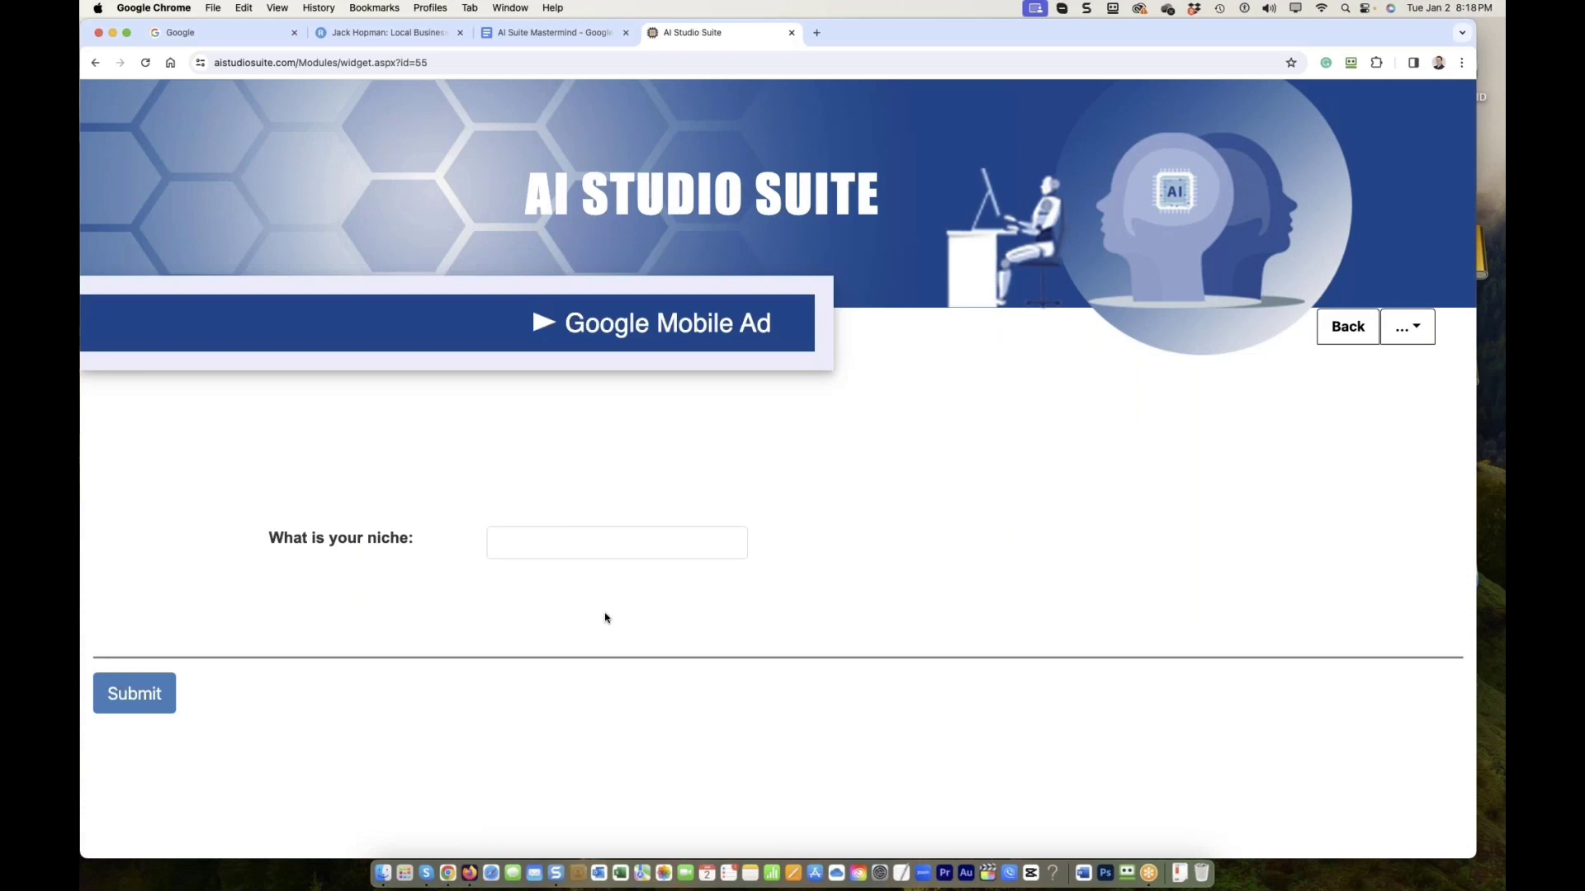
pyautogui.click(531, 545)
pyautogui.write('roofer')
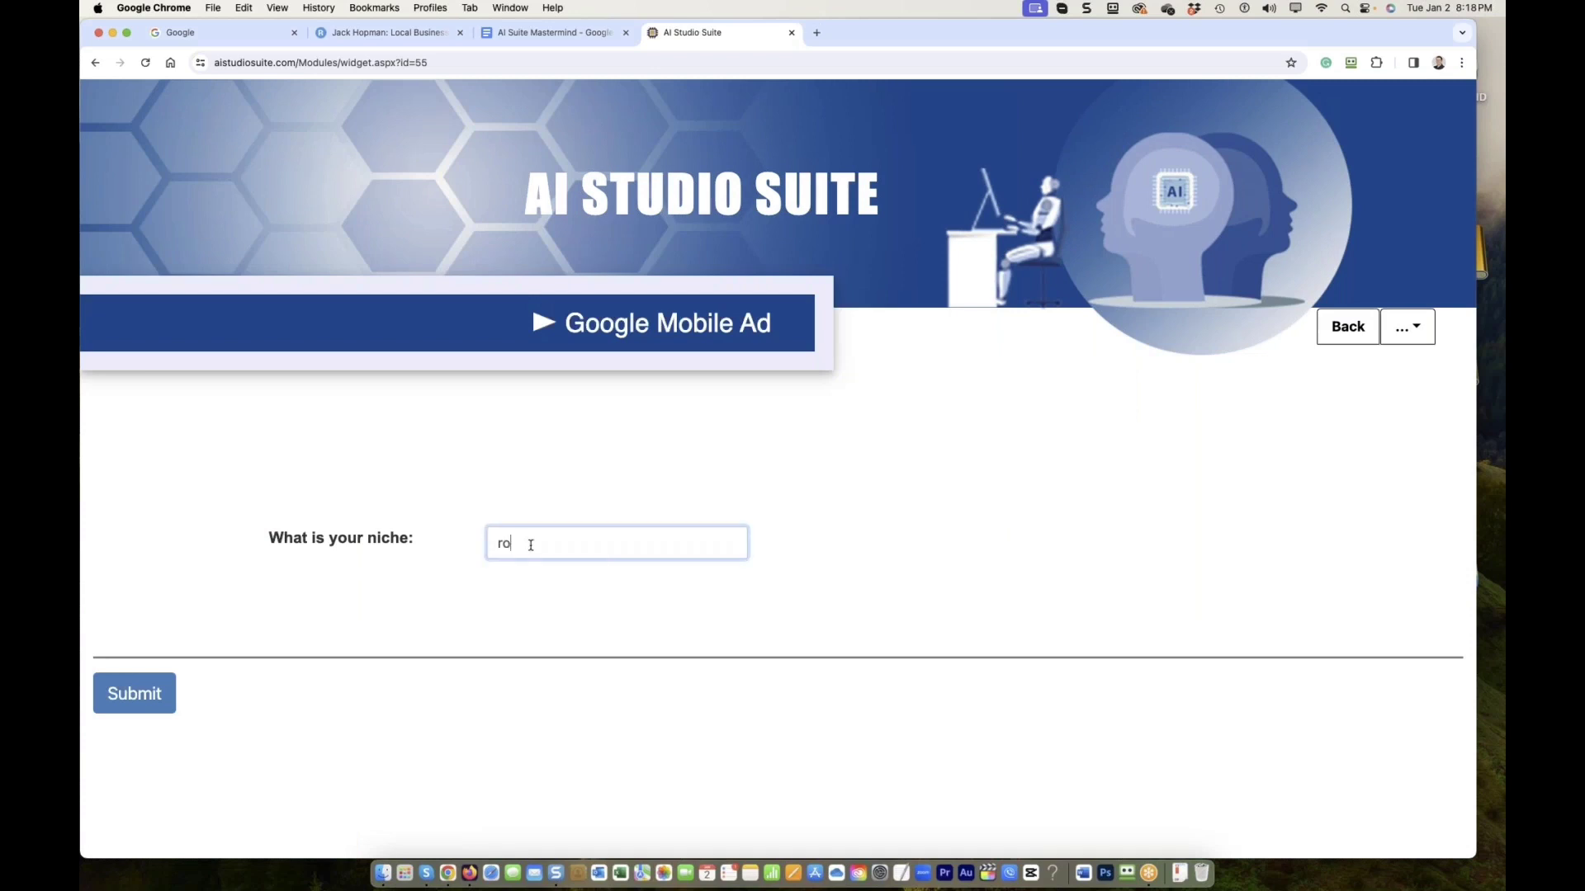
pyautogui.click(141, 694)
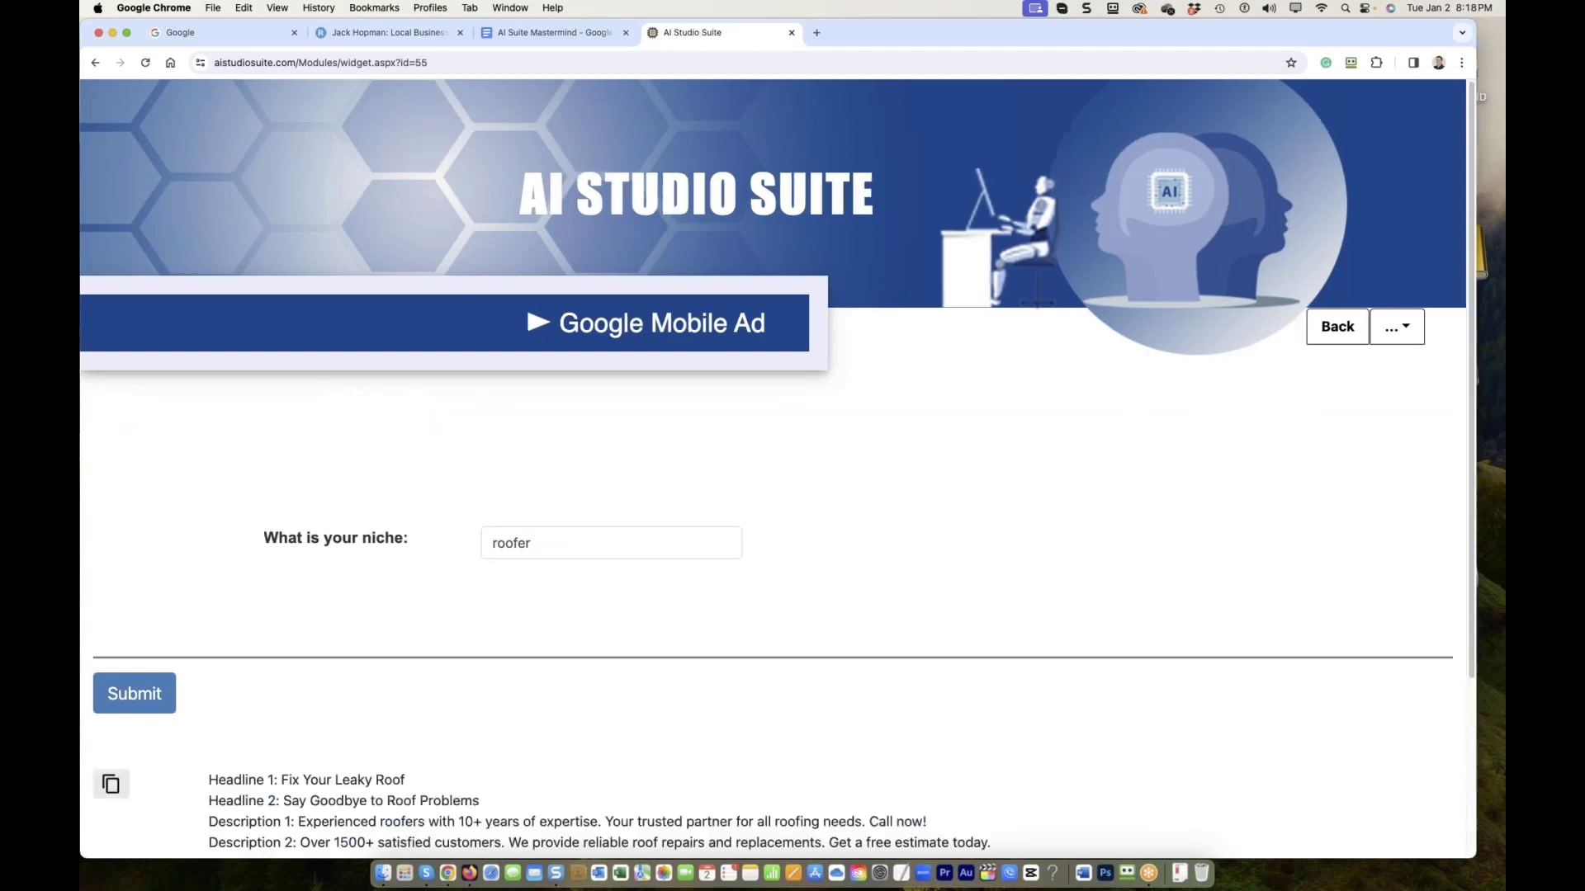
# Select and copy all three generated mobile ad blocks
pyautogui.scroll(-5, 731, 612)
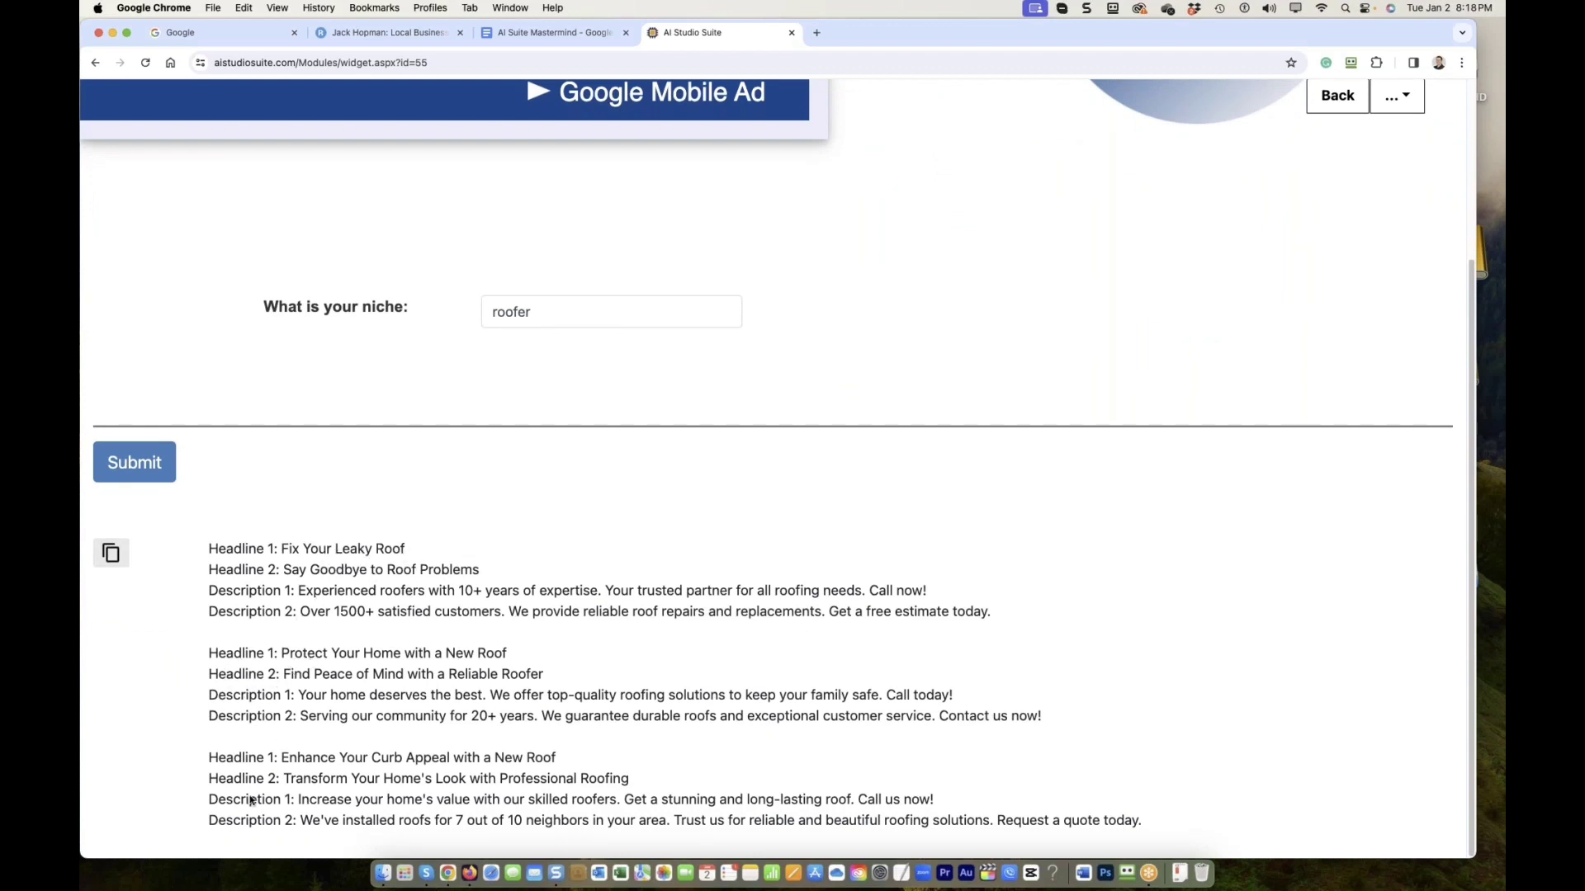
pyautogui.moveTo(283, 779); pyautogui.dragTo(296, 819)
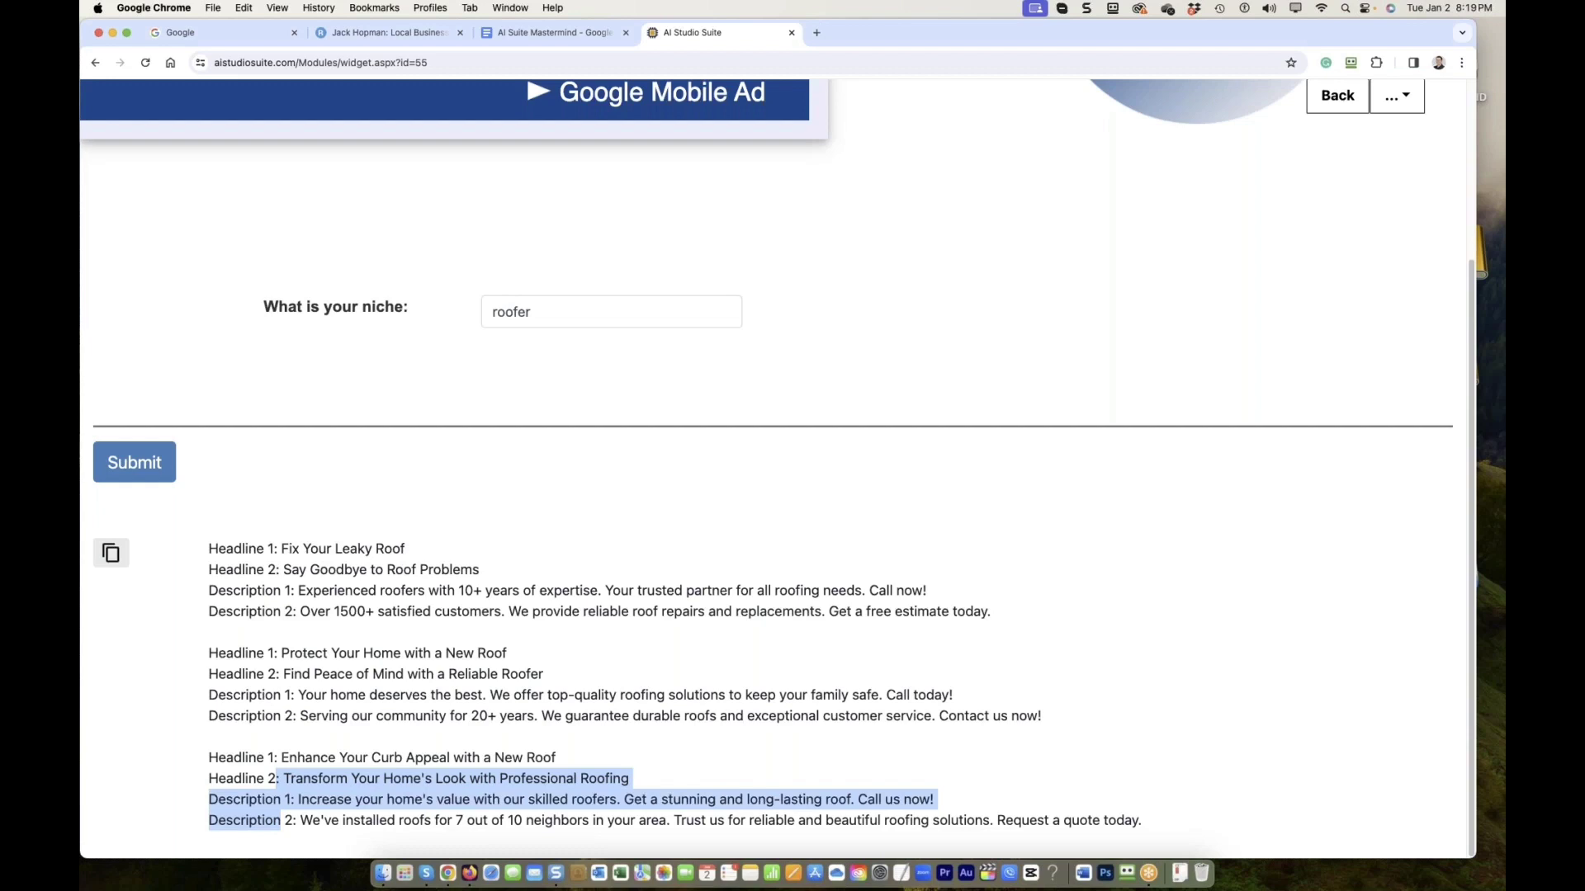
pyautogui.click(243, 631)
pyautogui.moveTo(210, 545); pyautogui.dragTo(1144, 821)
pyautogui.rightClick(326, 580)
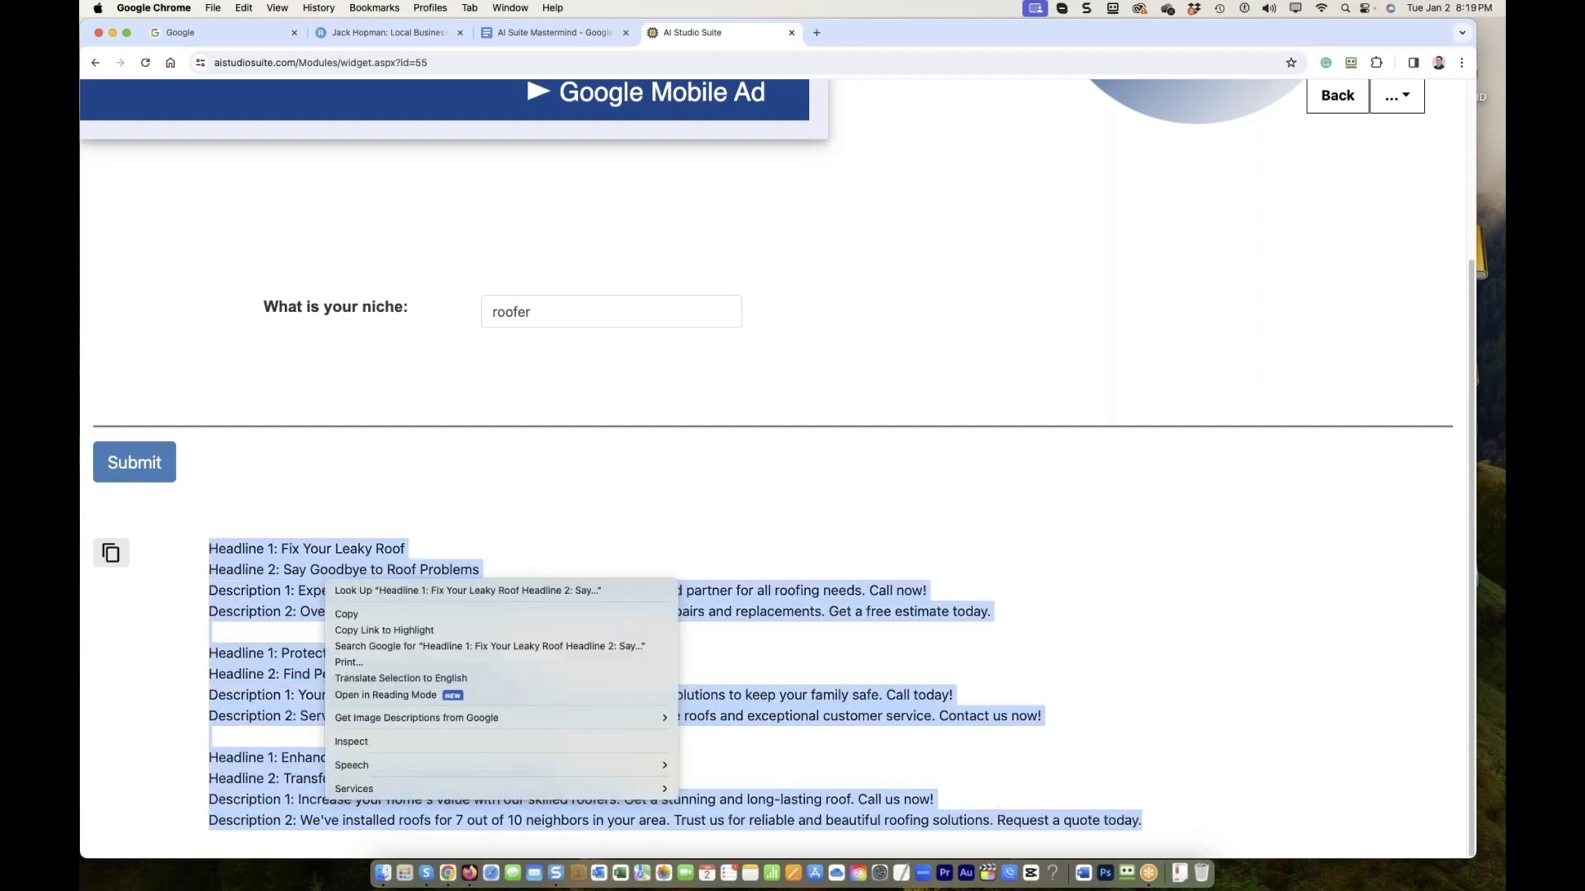
pyautogui.click(353, 611)
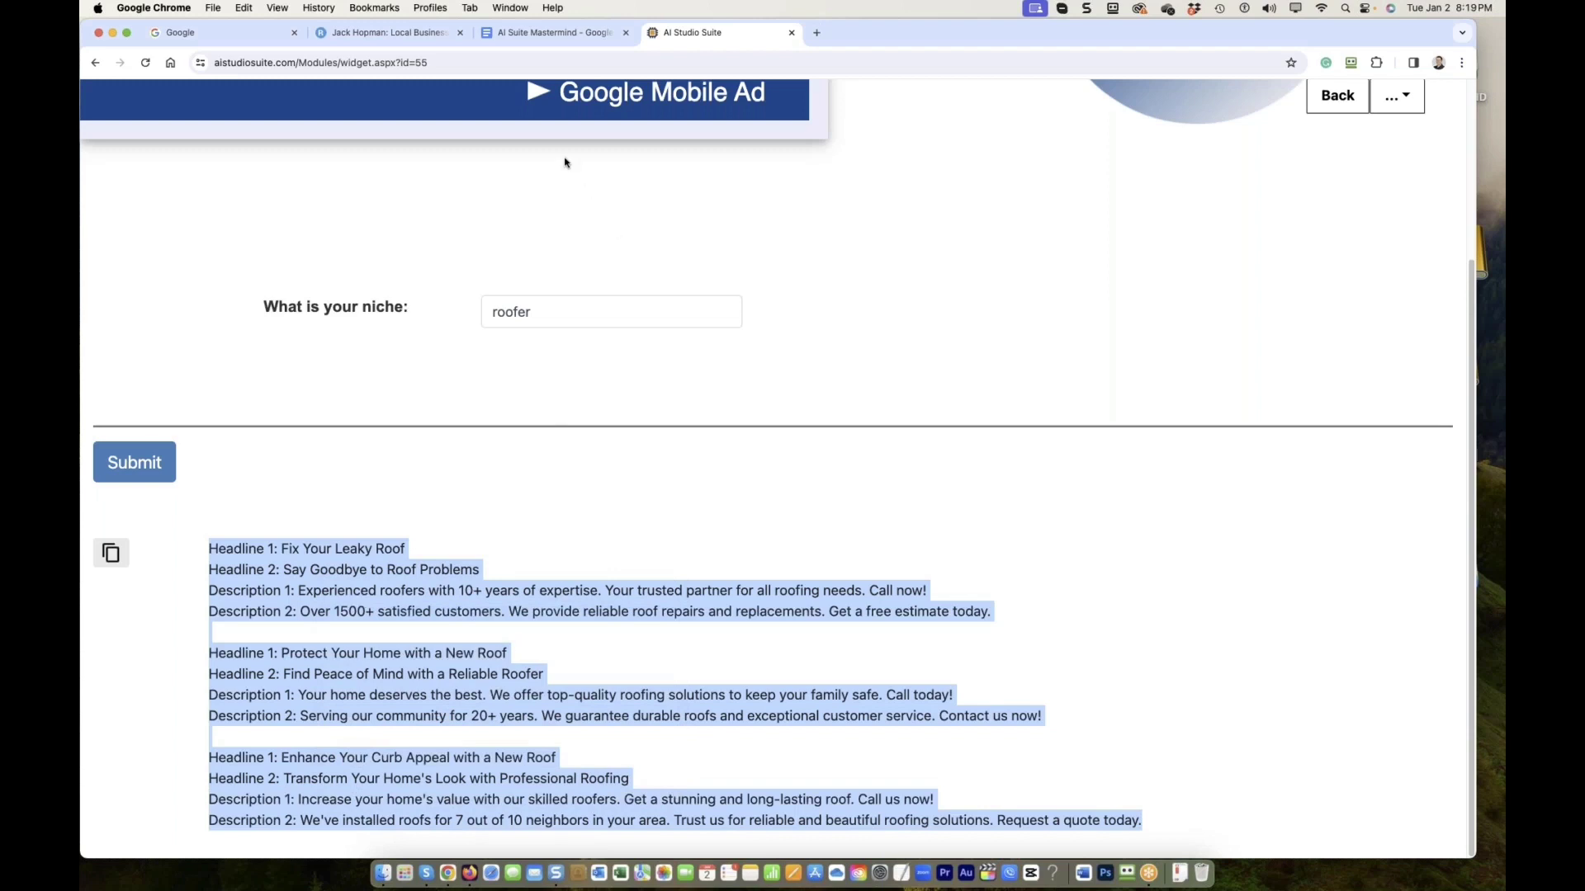
pyautogui.click(553, 33)
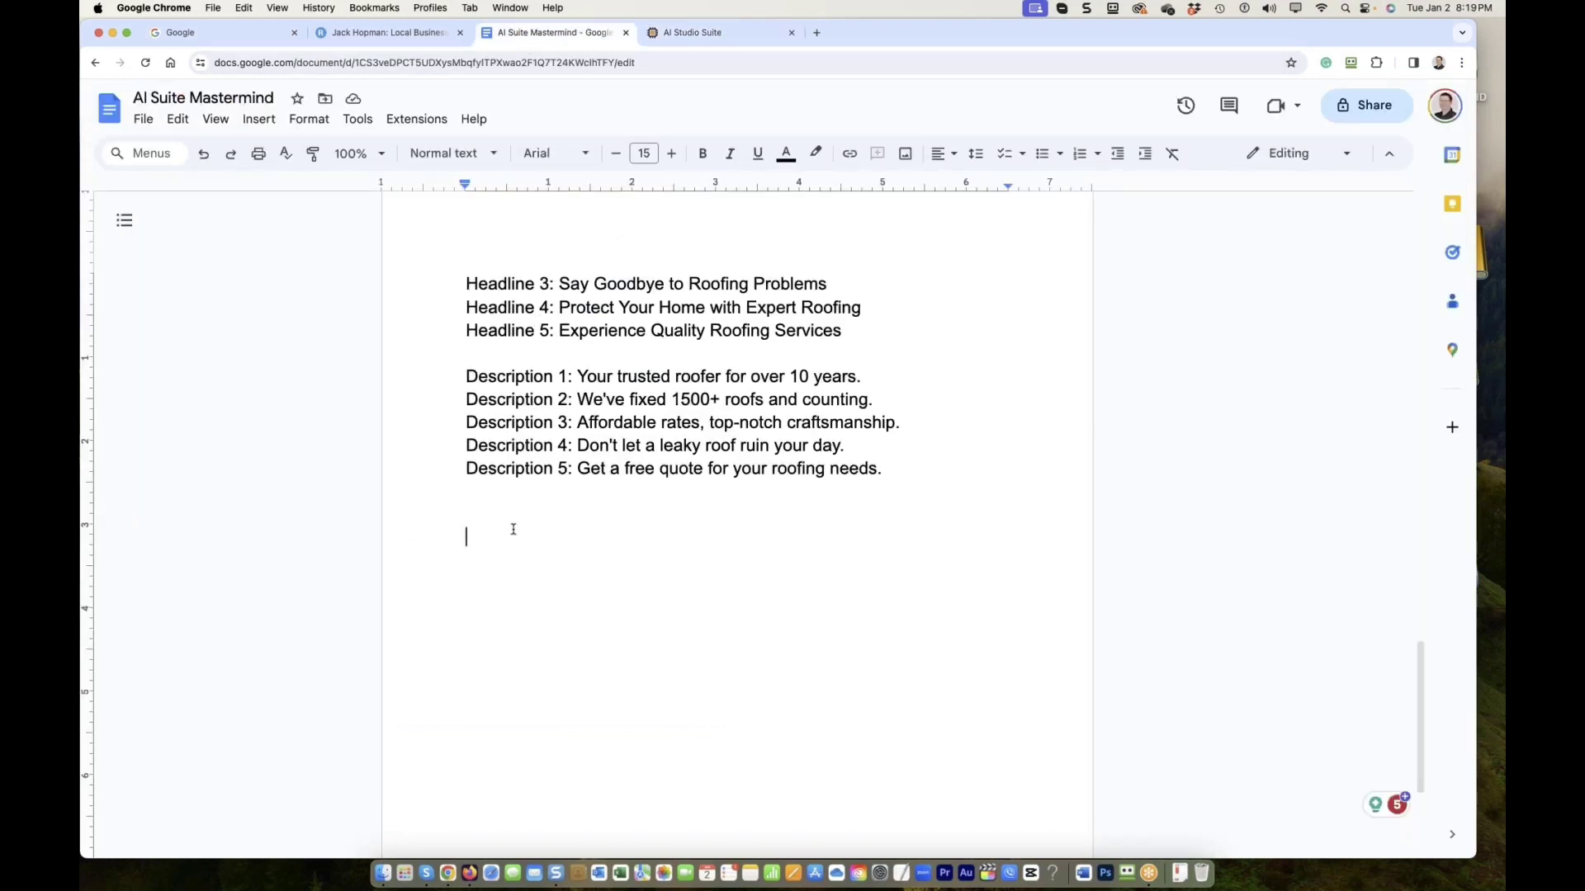
# Add the heading 'Mobile Ad version', paste the three ads, and add an '===' divider line
pyautogui.write('Mobile Ad verion')
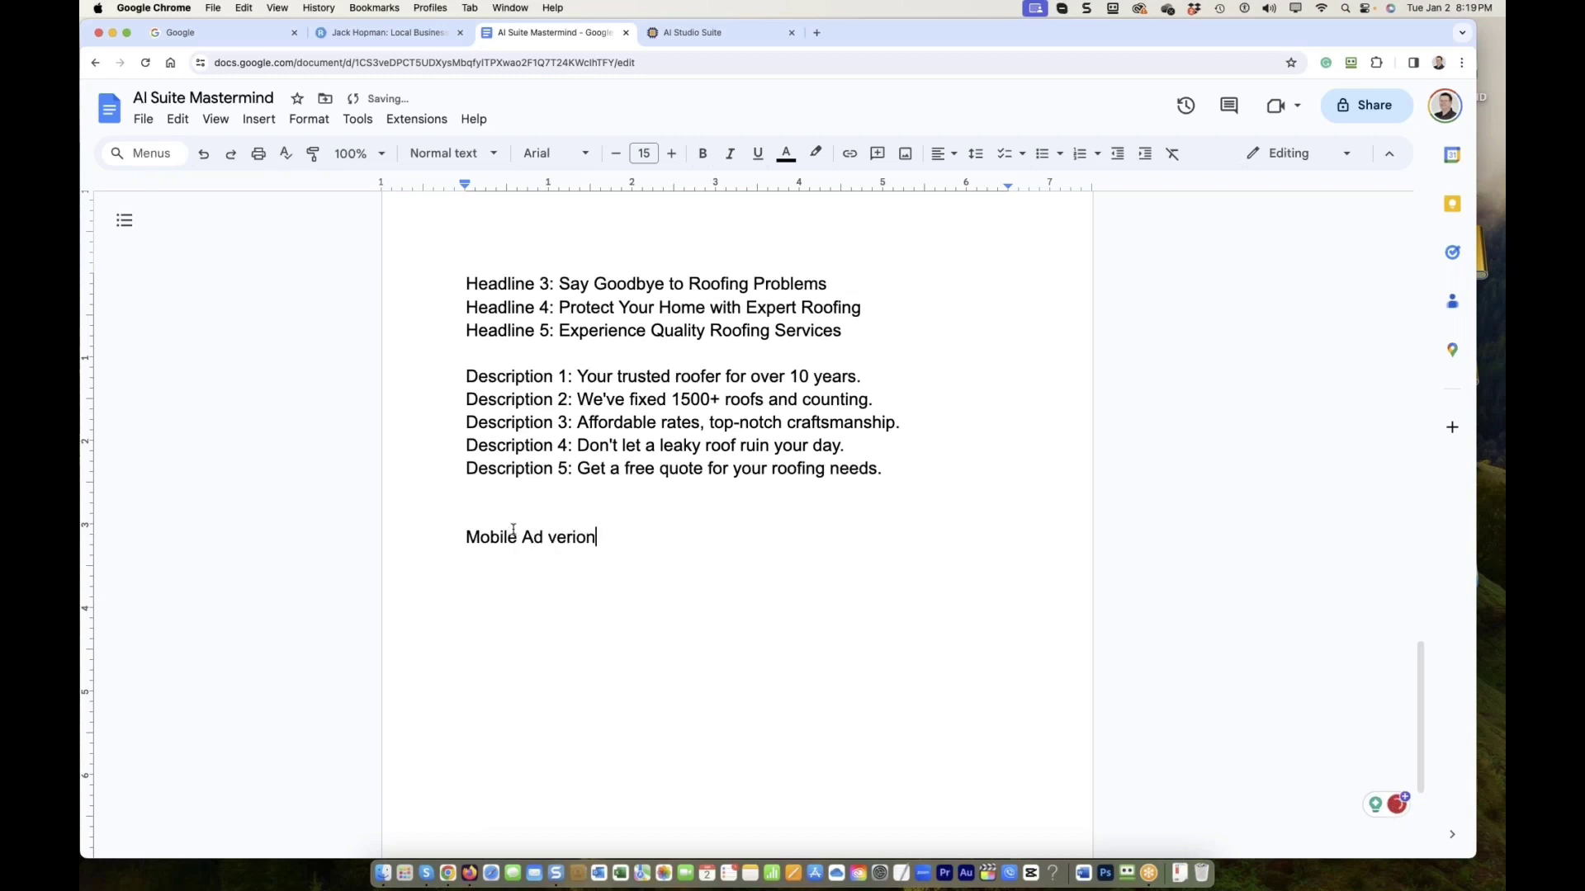
pyautogui.press('BackSpace')
pyautogui.press('BackSpace')
pyautogui.press('BackSpace')
pyautogui.write('sion')
pyautogui.press('Return')
pyautogui.press('super+v')
pyautogui.write('===================')
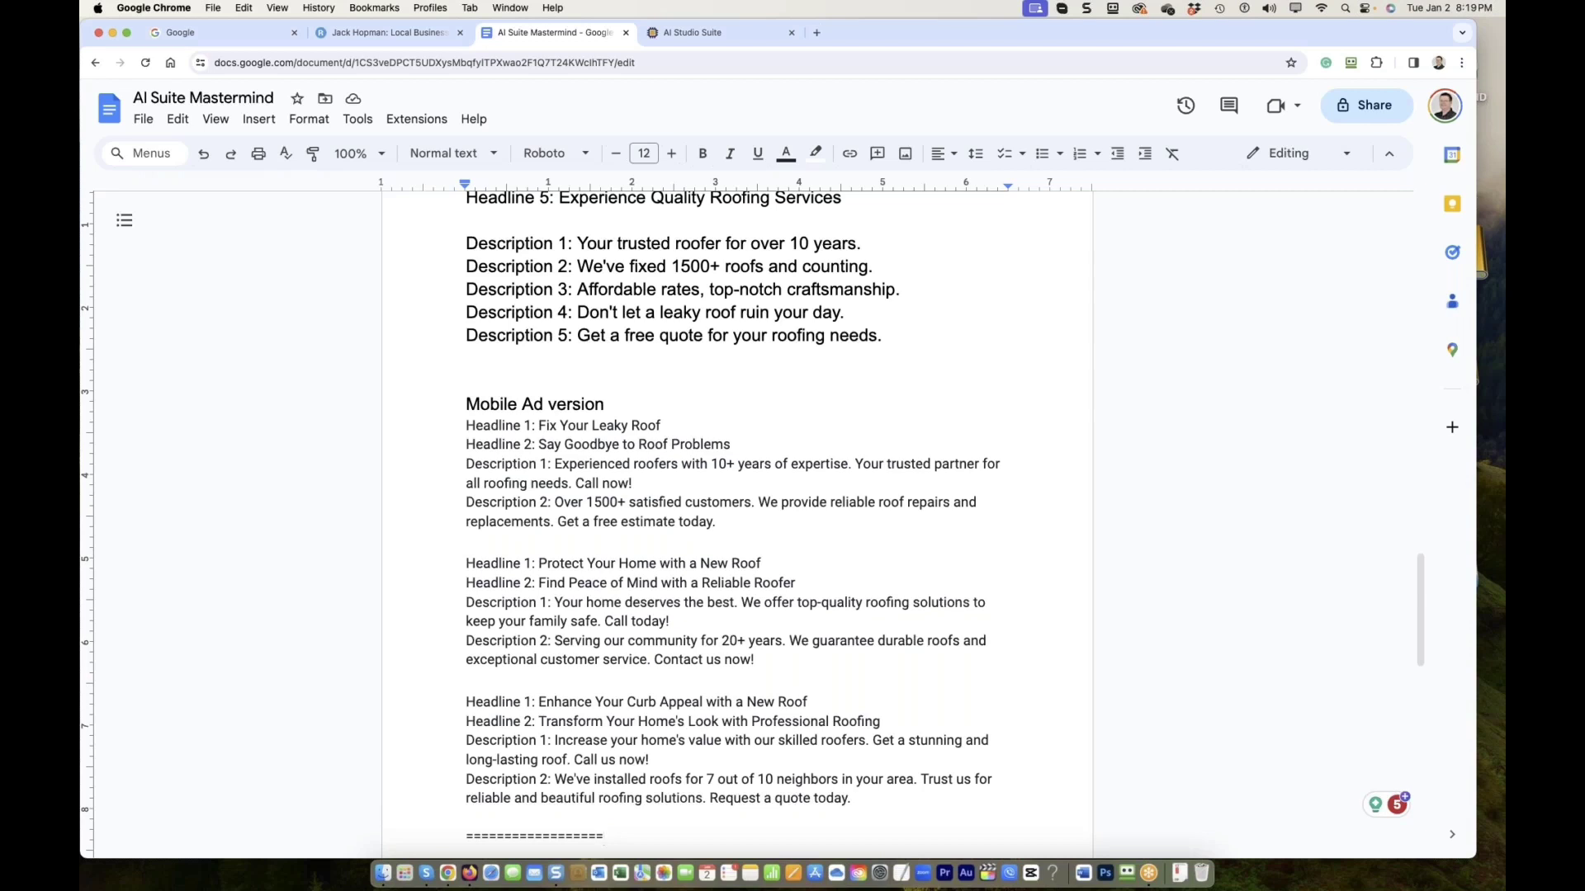
pyautogui.press('Return')
pyautogui.press('Return')
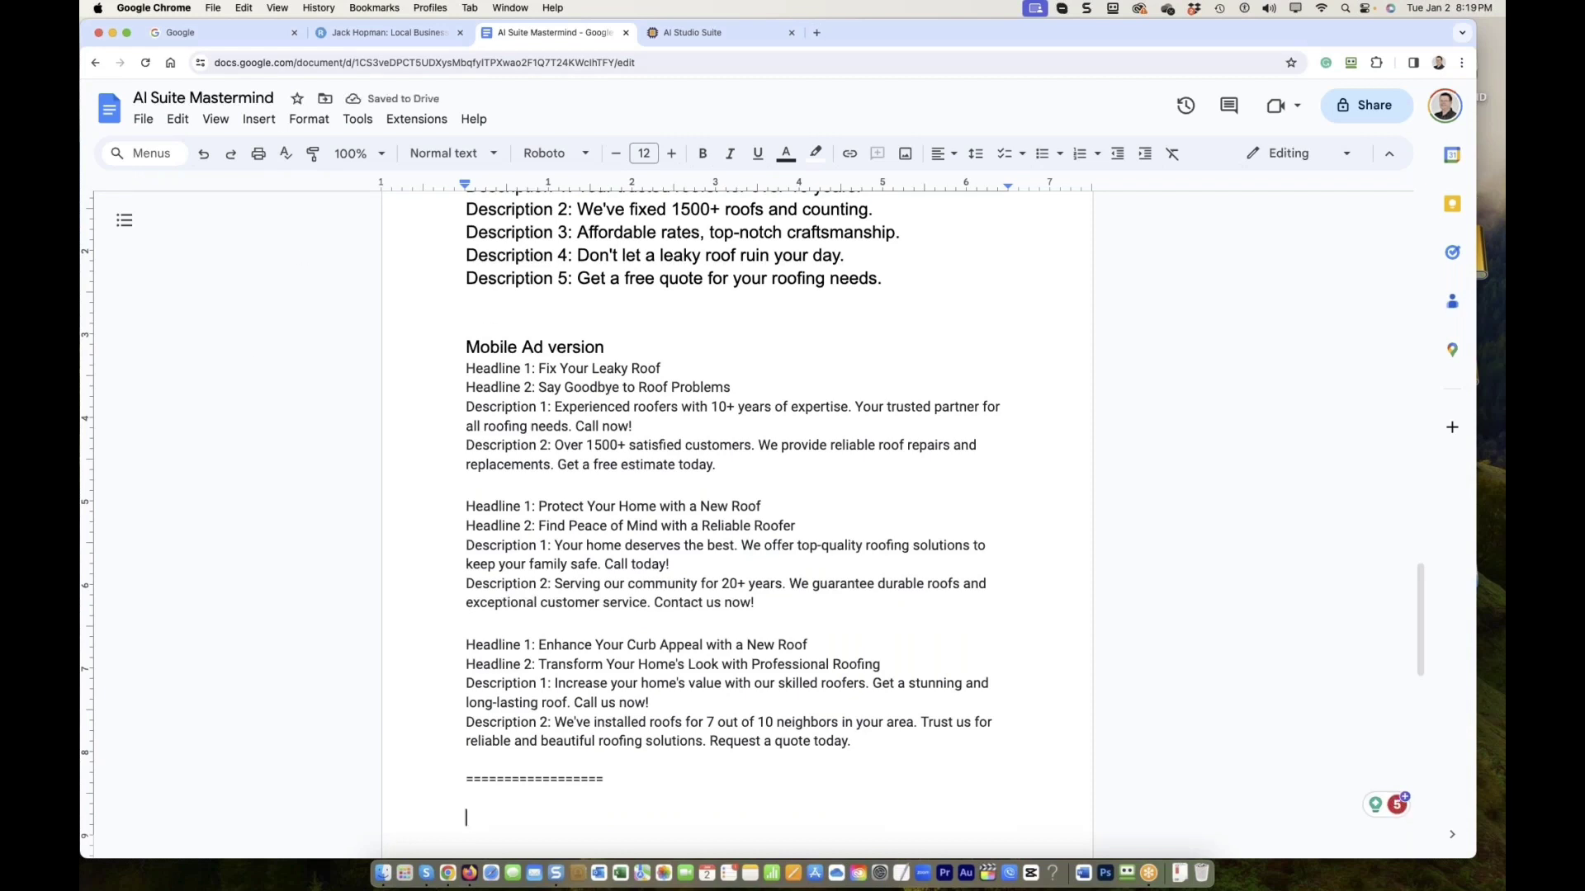
# Reload AI Studio Suite and confirm resubmission to return to the eight Google modules
pyautogui.click(673, 33)
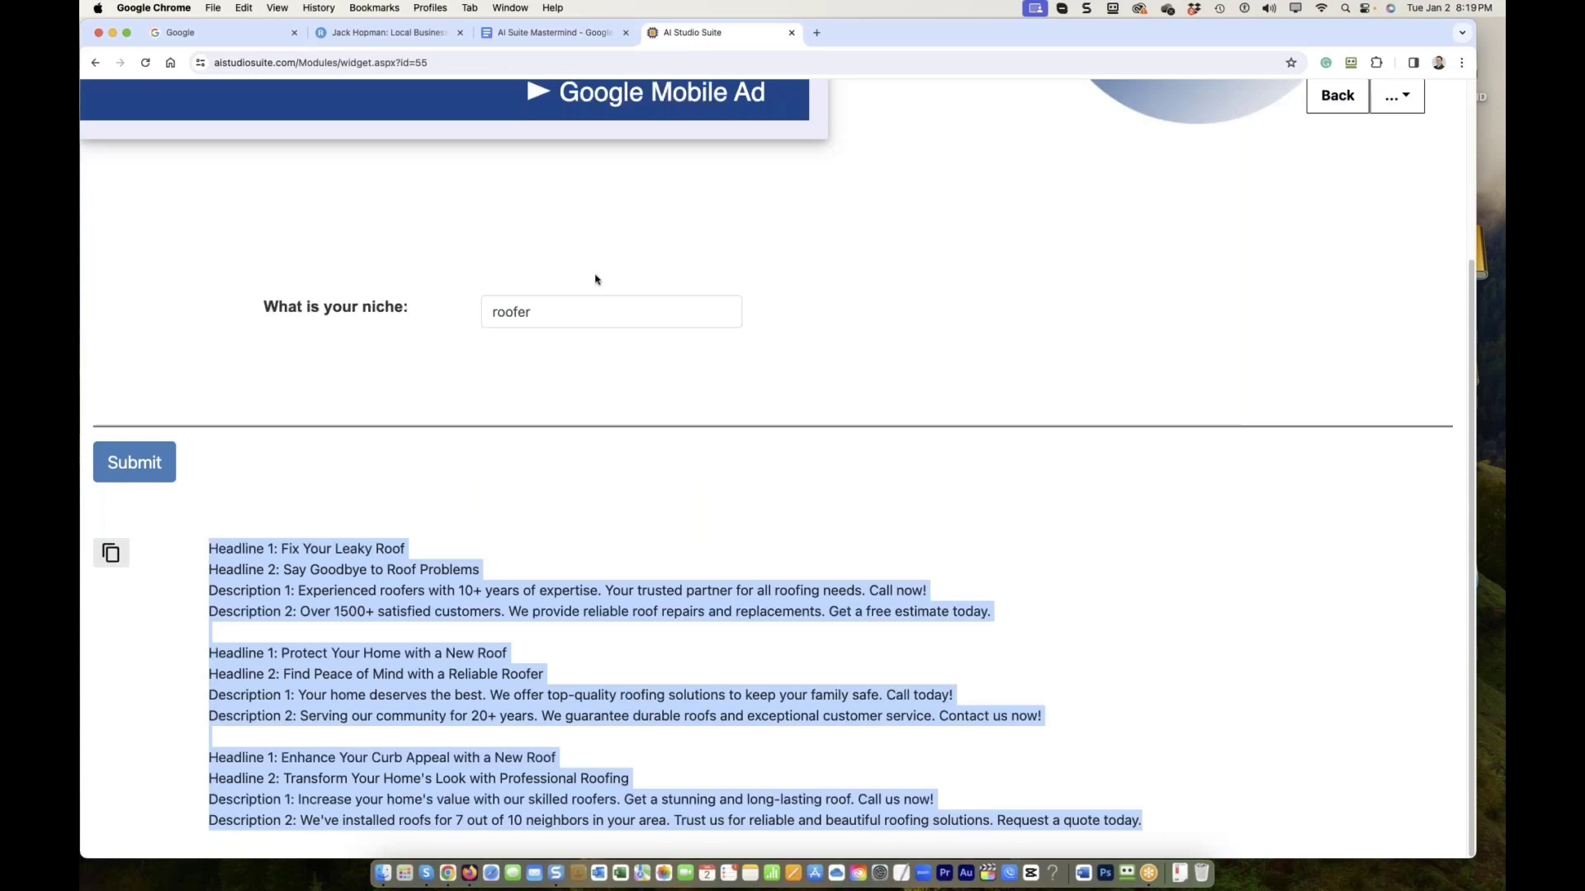
pyautogui.scroll(3, 594, 280)
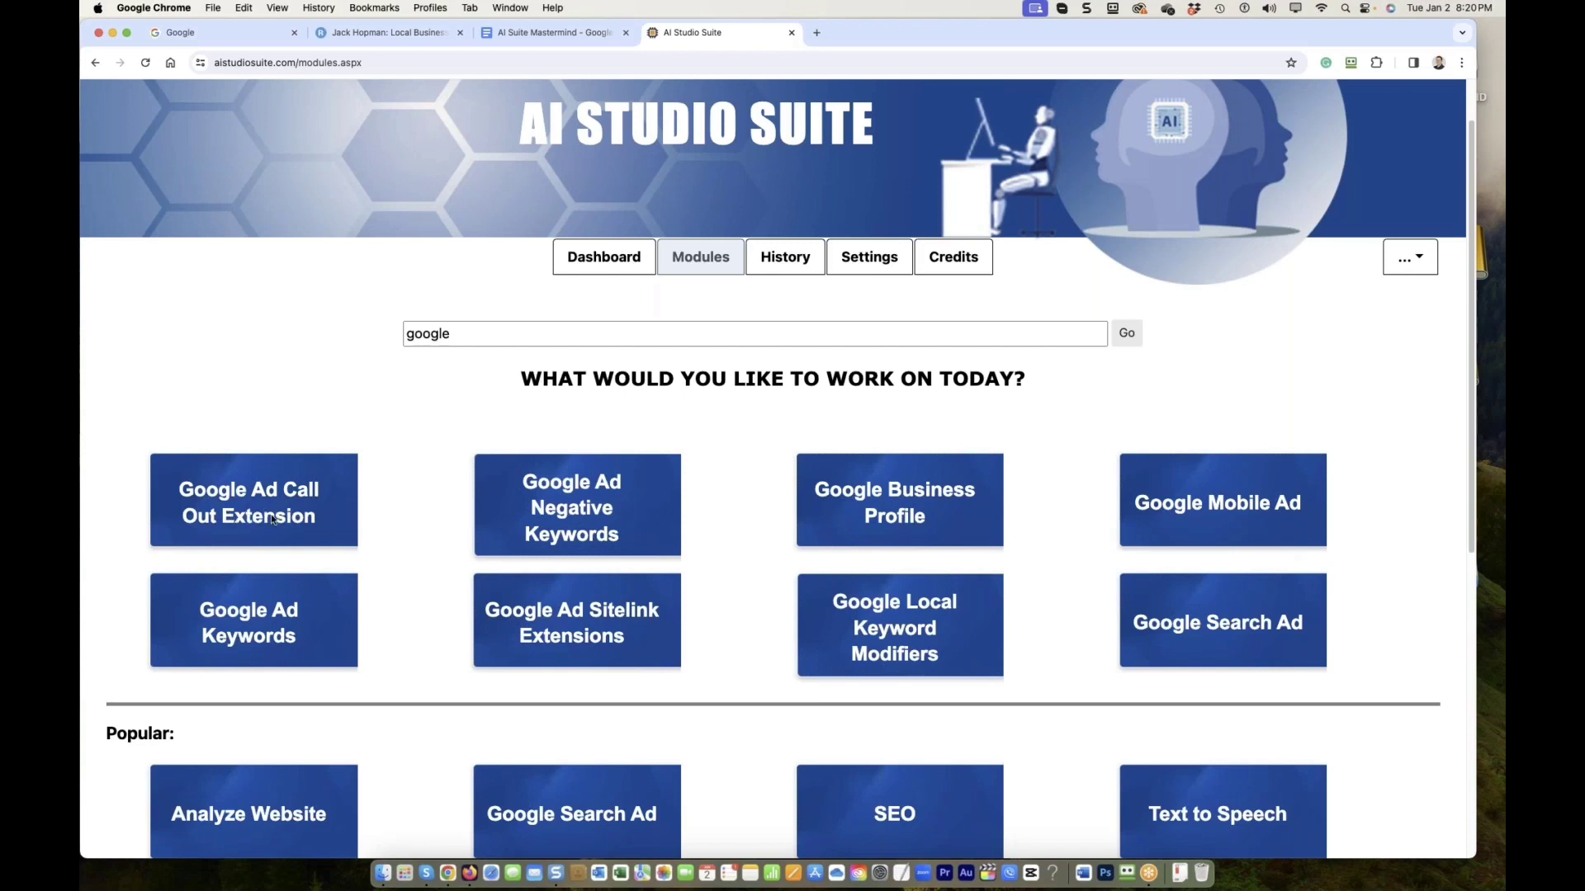
pyautogui.click(145, 62)
pyautogui.click(875, 184)
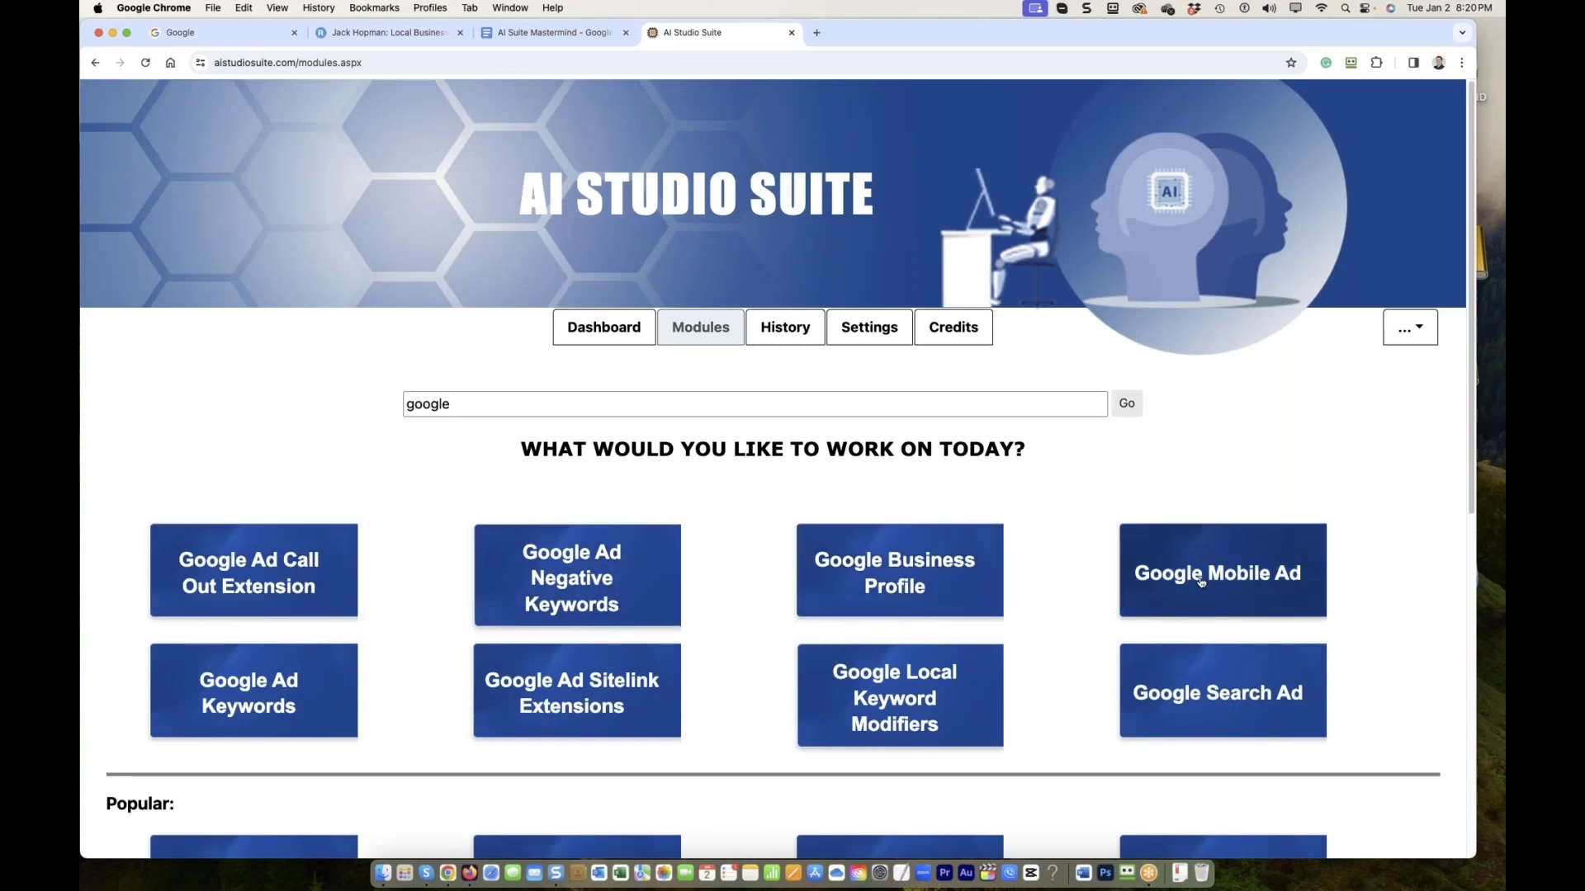
# Generate negative keywords for the niche 'roofer' in Google Ad Negative Keywords
pyautogui.click(573, 577)
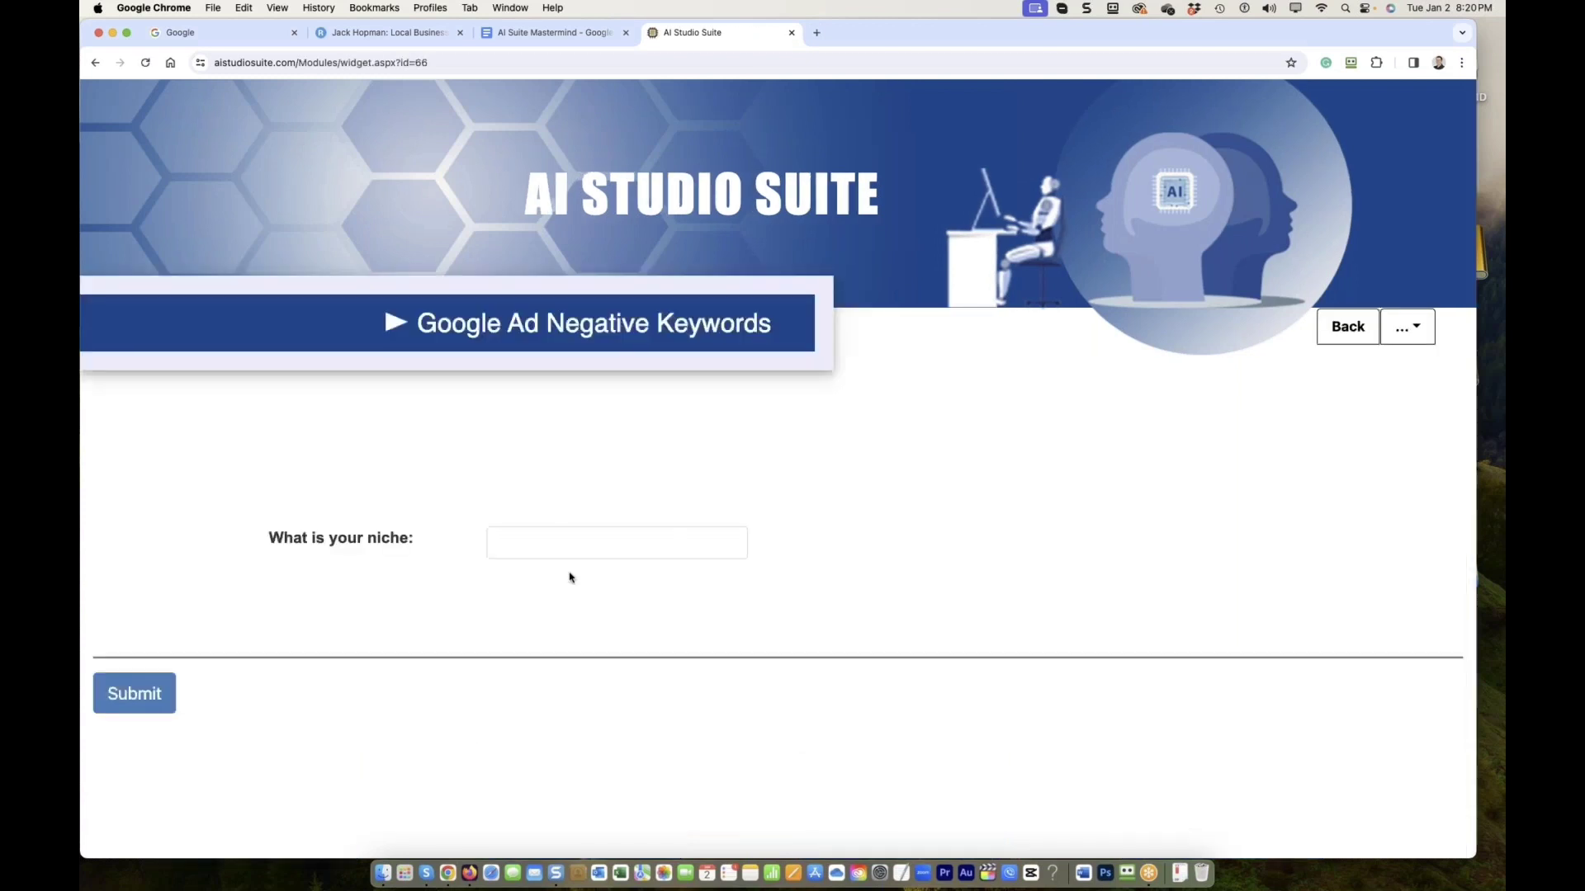
pyautogui.click(549, 536)
pyautogui.write('roo')
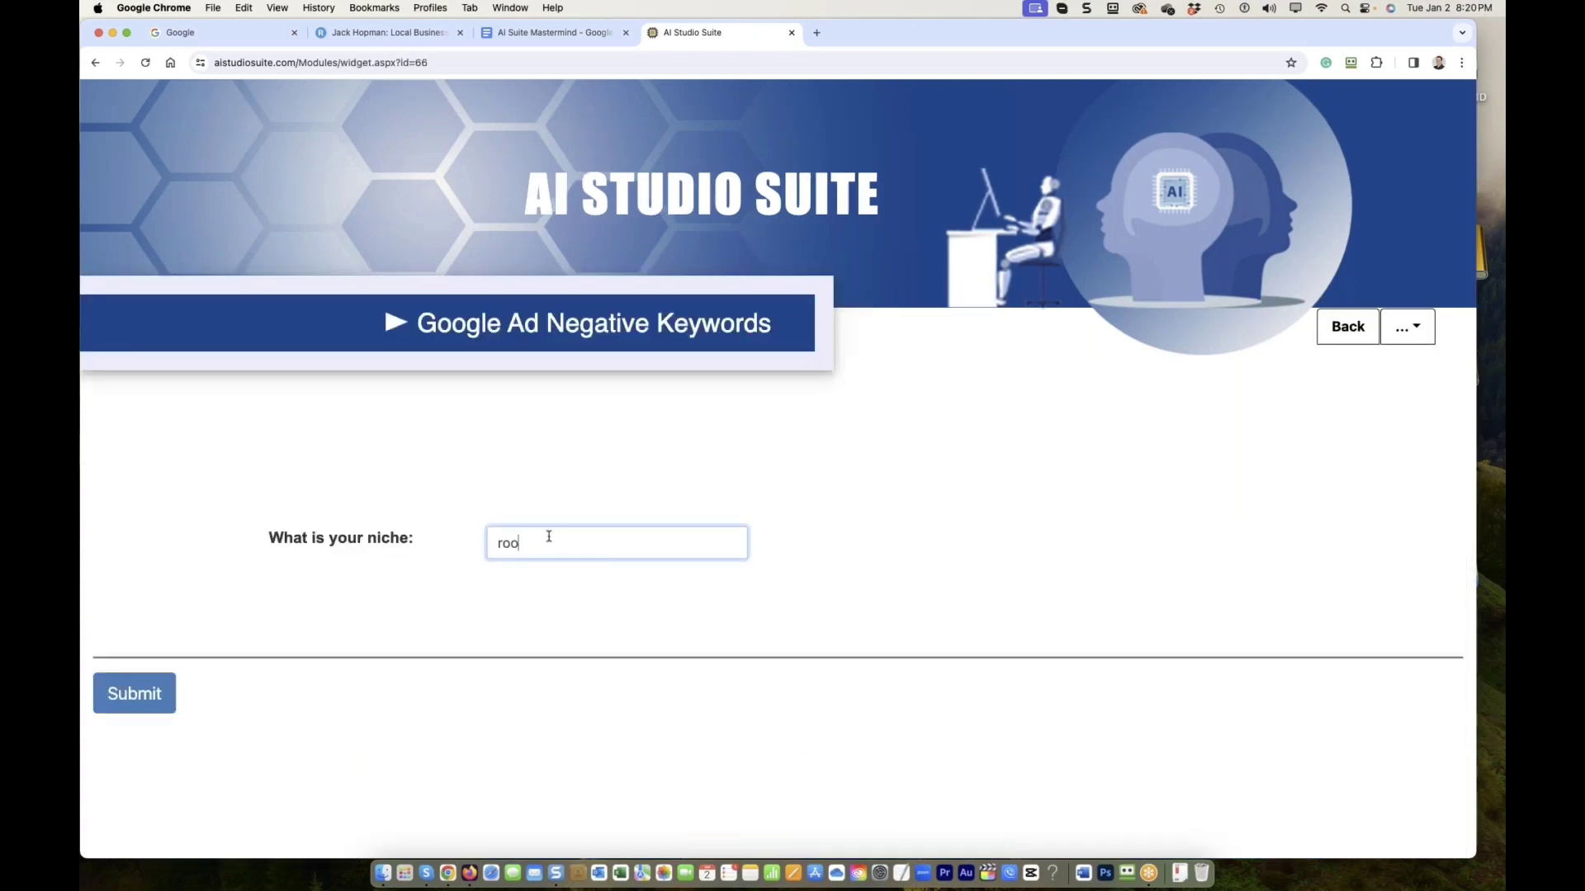
pyautogui.write('fer')
pyautogui.click(121, 713)
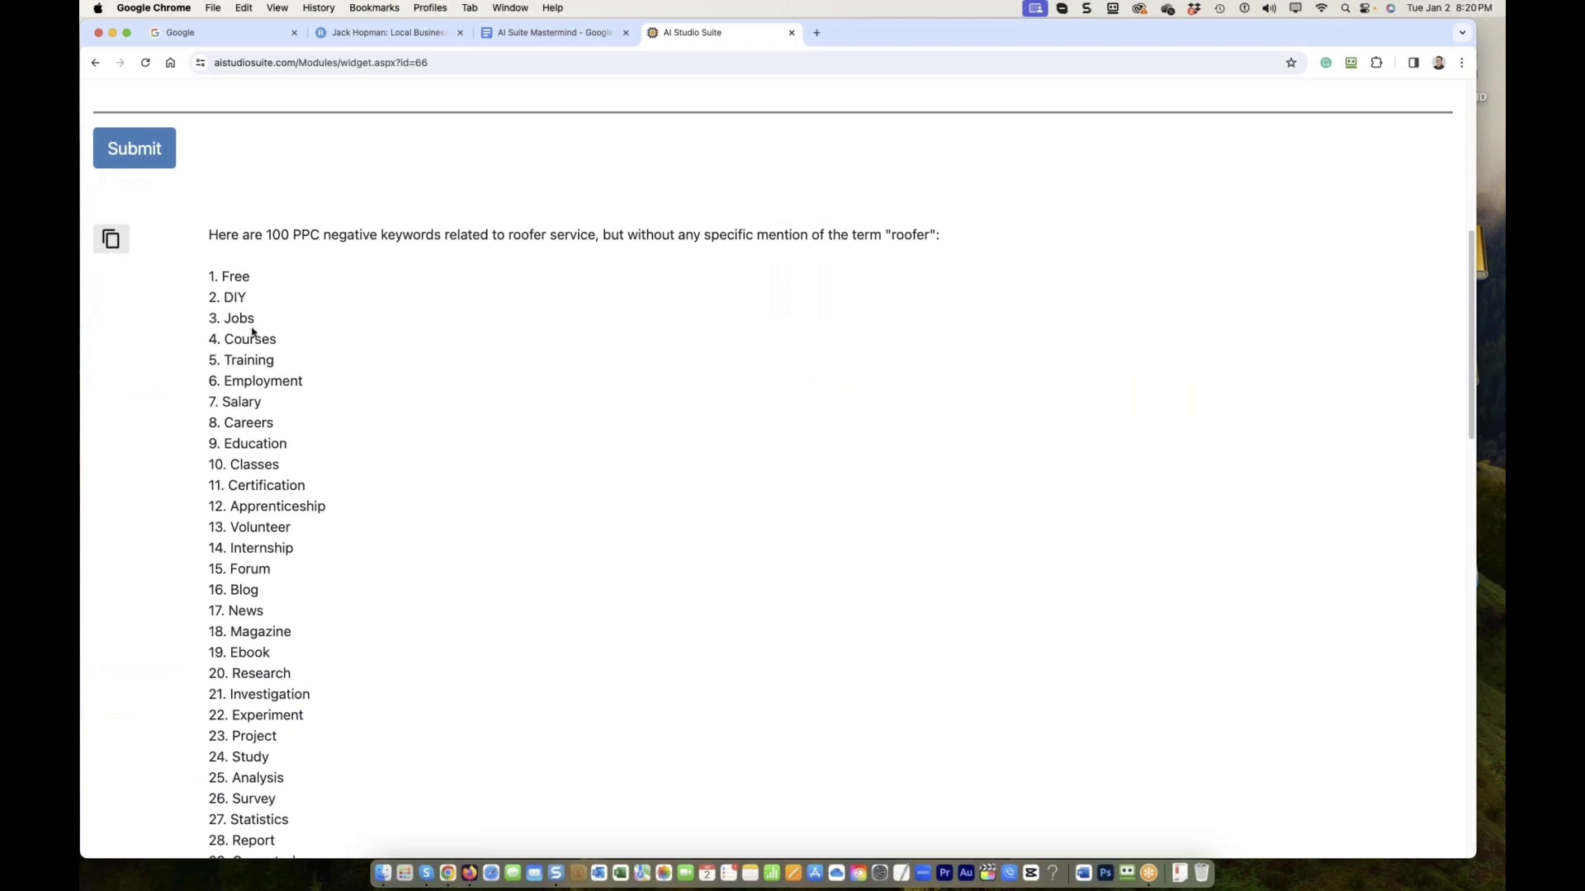
# Copy the 100 generated negative keywords
pyautogui.scroll(-5, 268, 495)
pyautogui.scroll(-9, 276, 590)
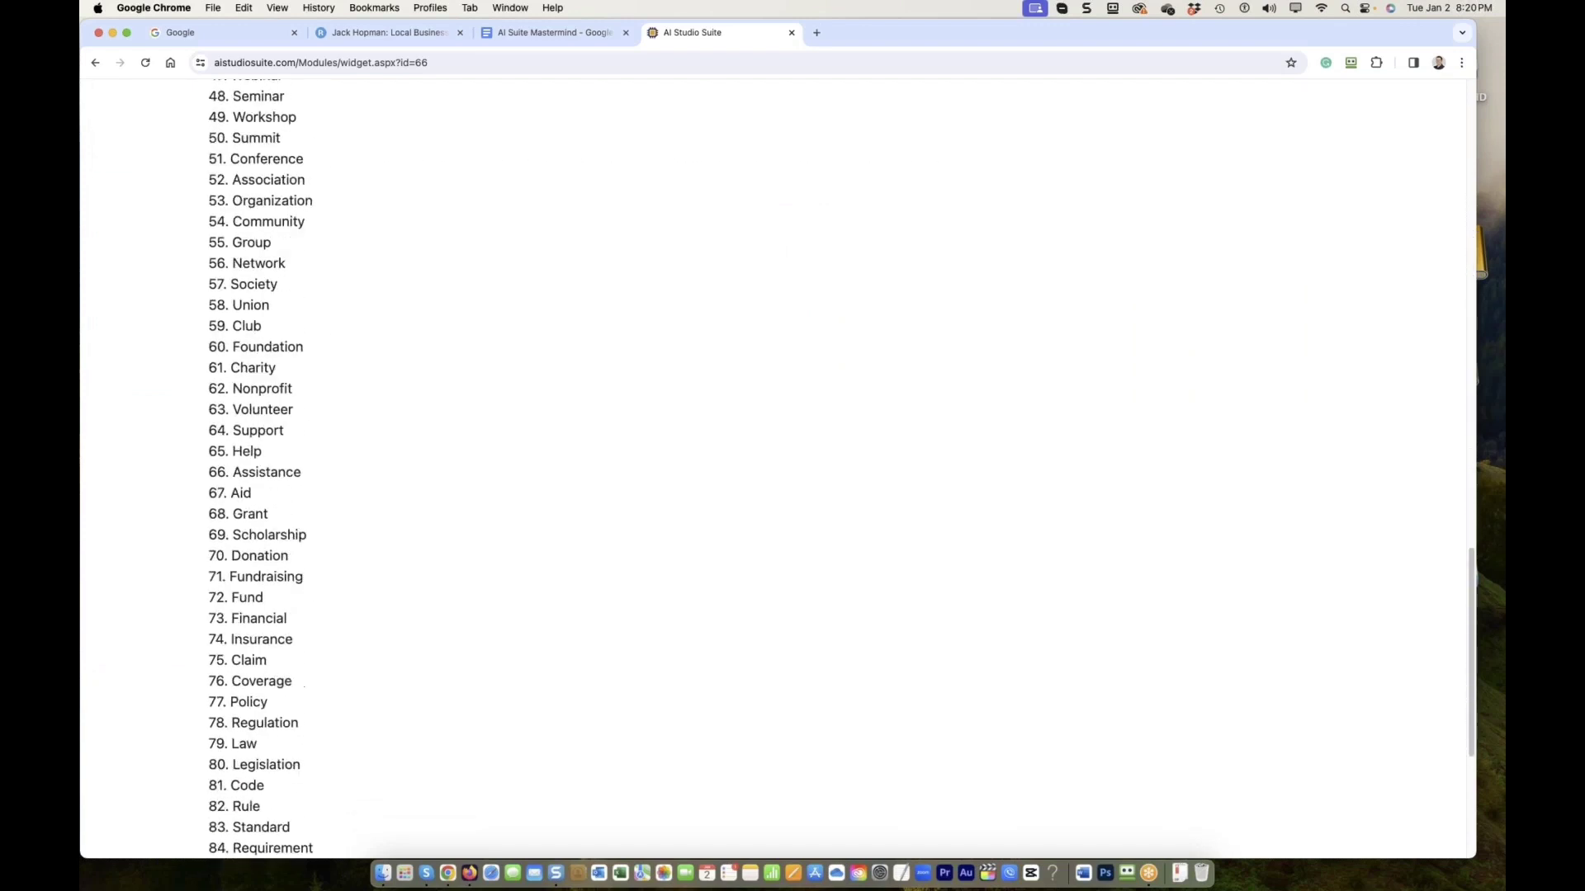
pyautogui.scroll(-4, 278, 622)
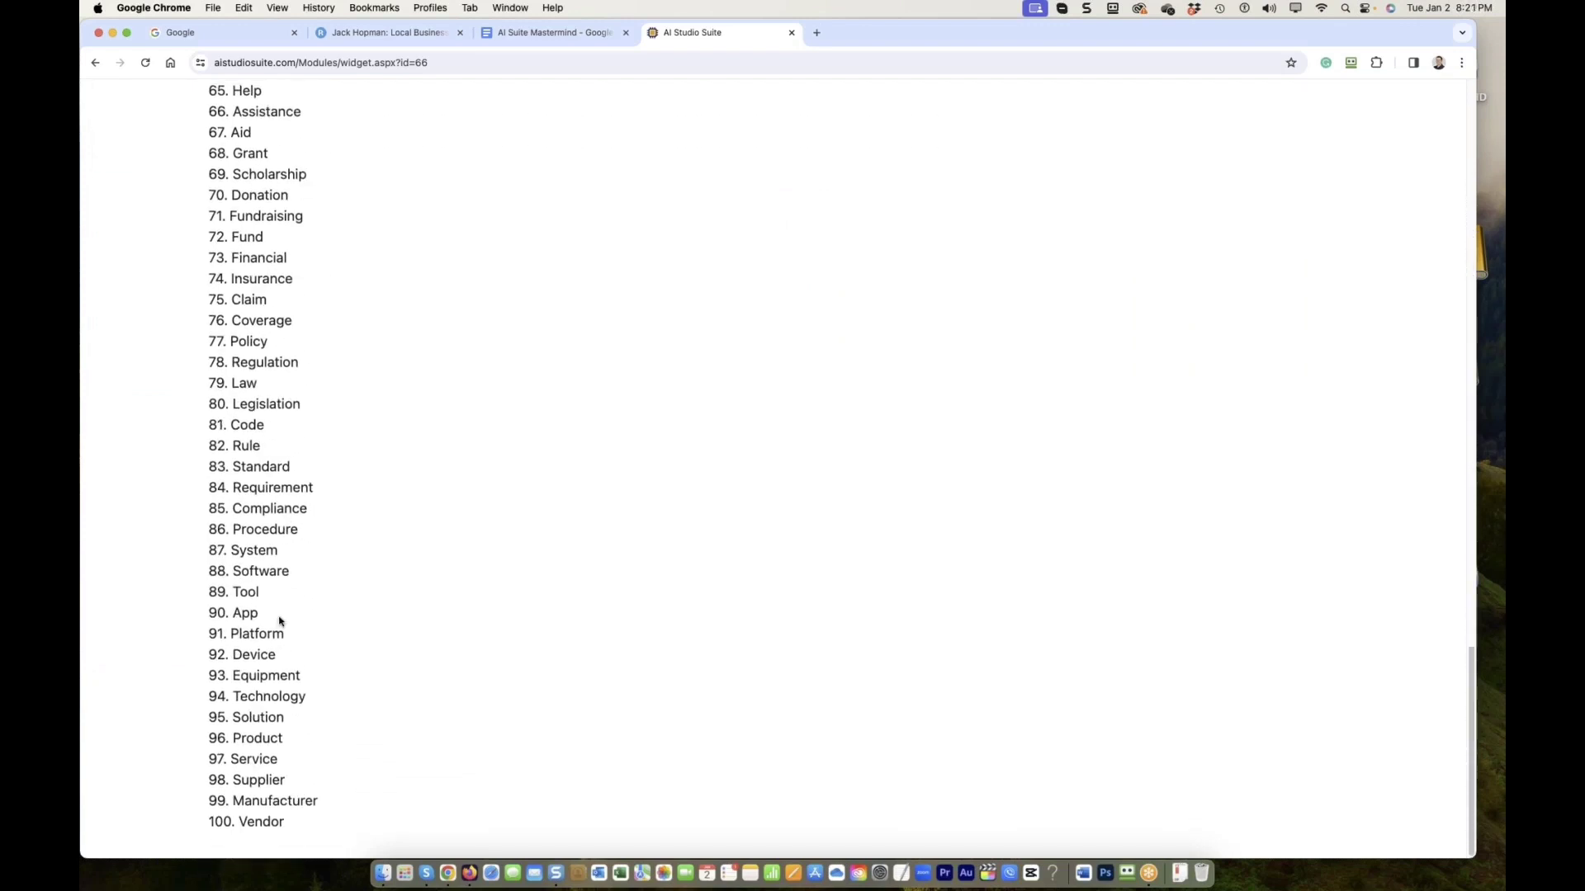
pyautogui.scroll(15, 278, 623)
pyautogui.scroll(5, 276, 424)
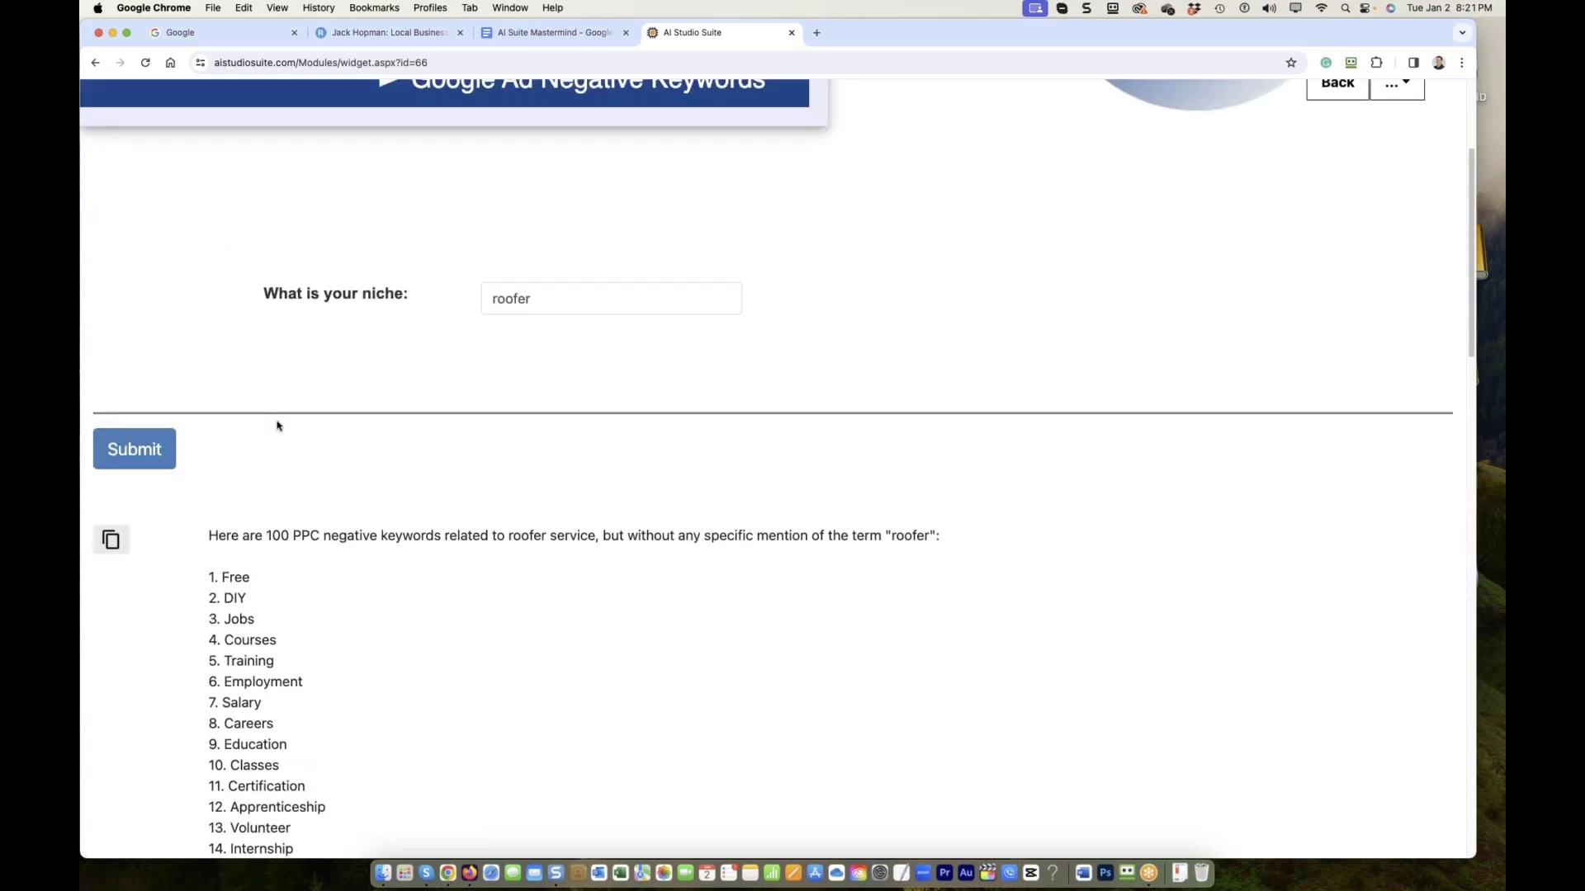
pyautogui.click(110, 537)
pyautogui.scroll(3, 115, 528)
pyautogui.click(552, 33)
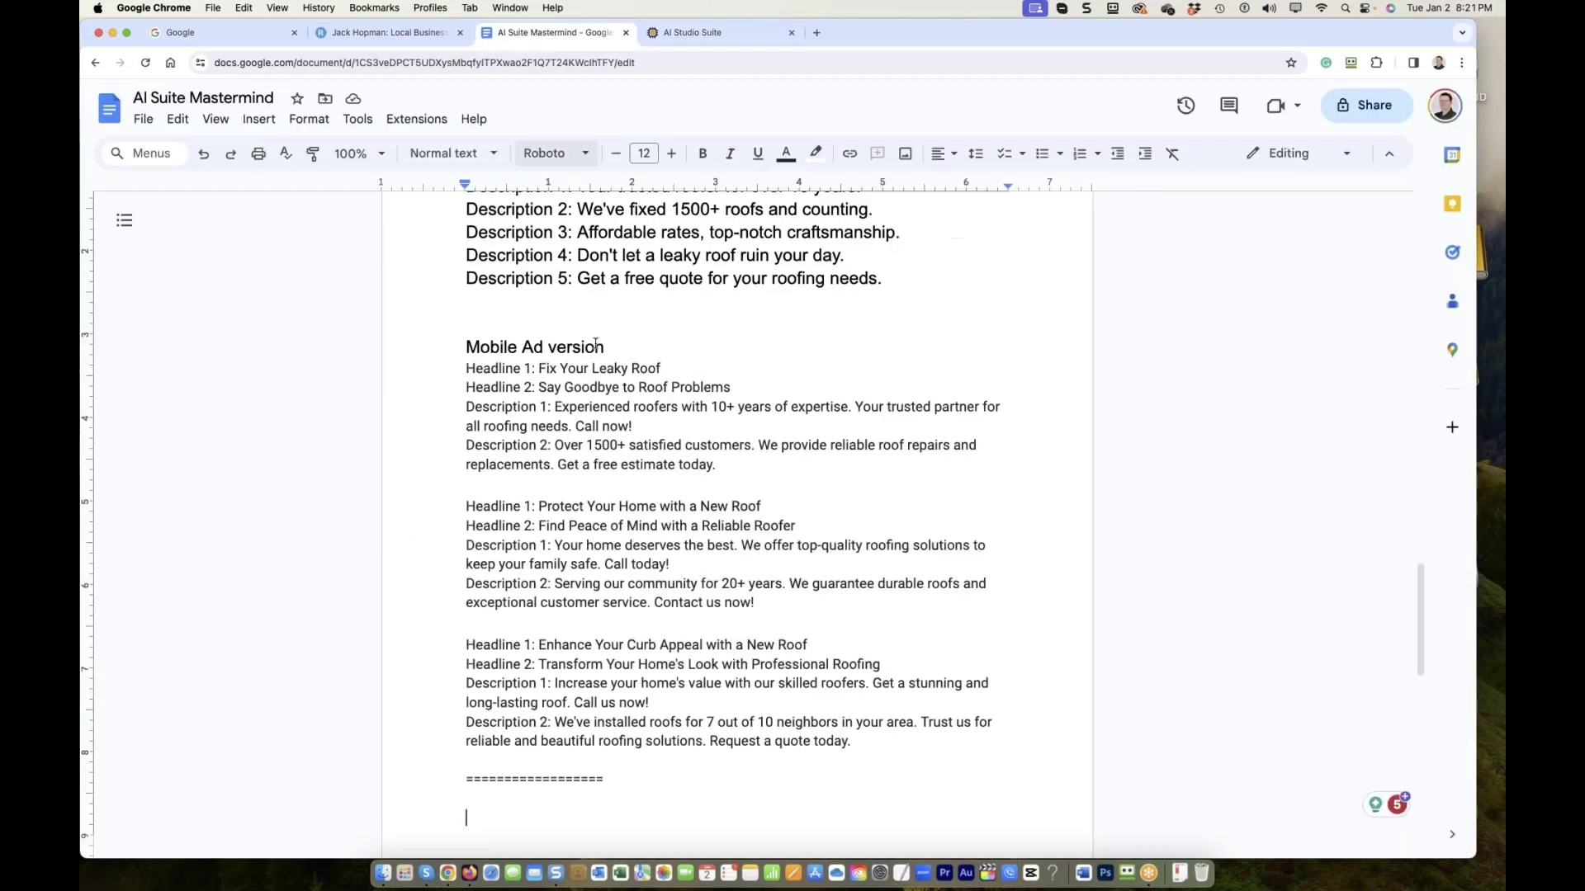
# Begin the 'Nega' heading in the doc and open the Sitelink Extensions URL field
pyautogui.write('Nega')
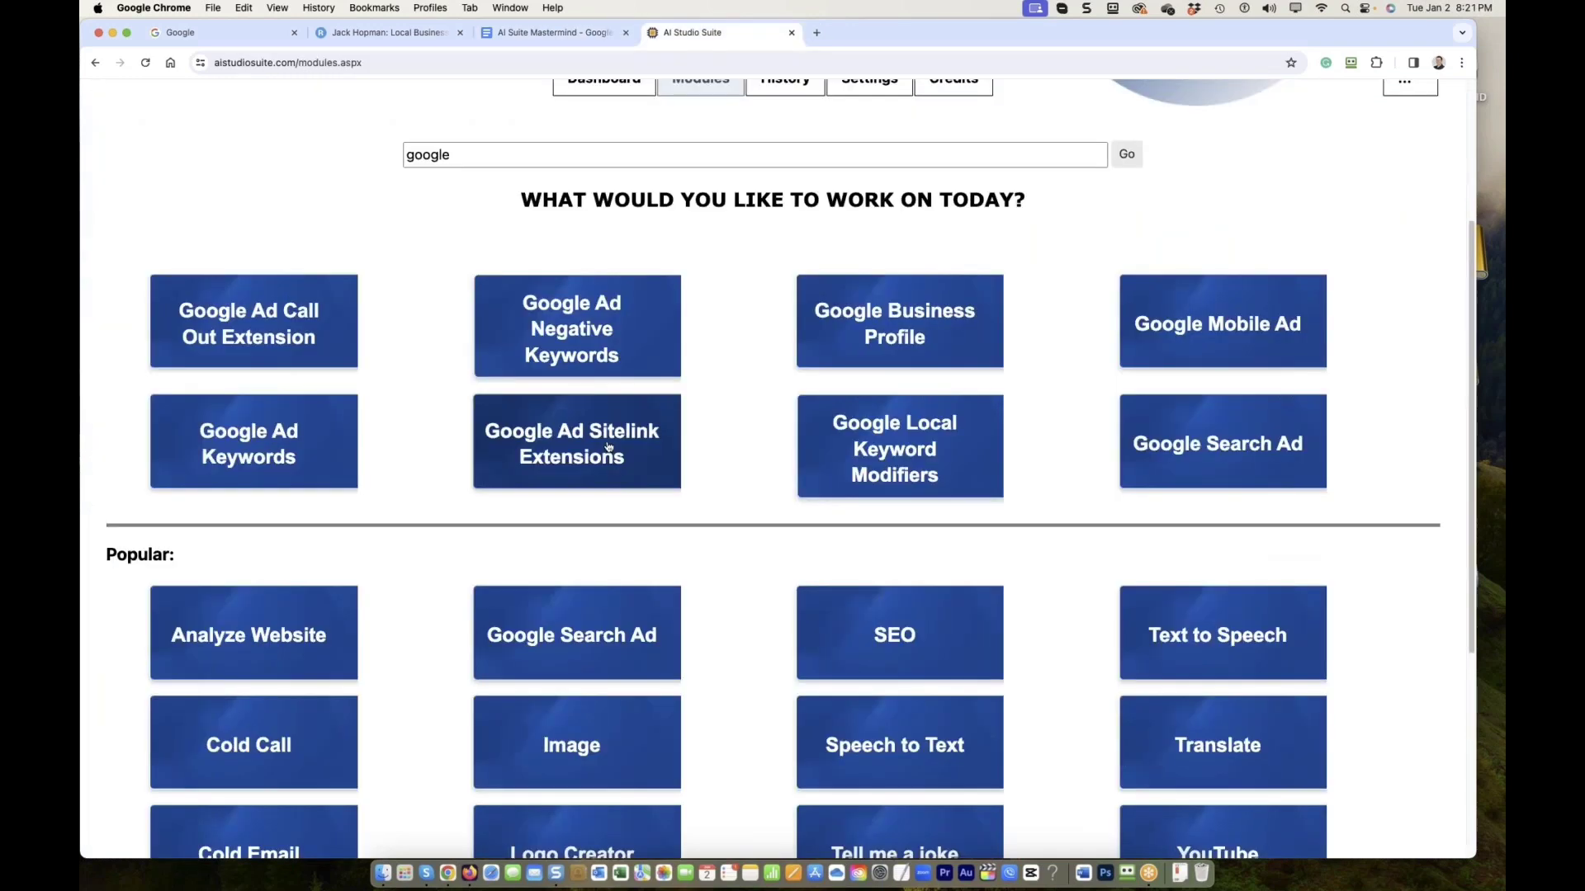
pyautogui.click(605, 445)
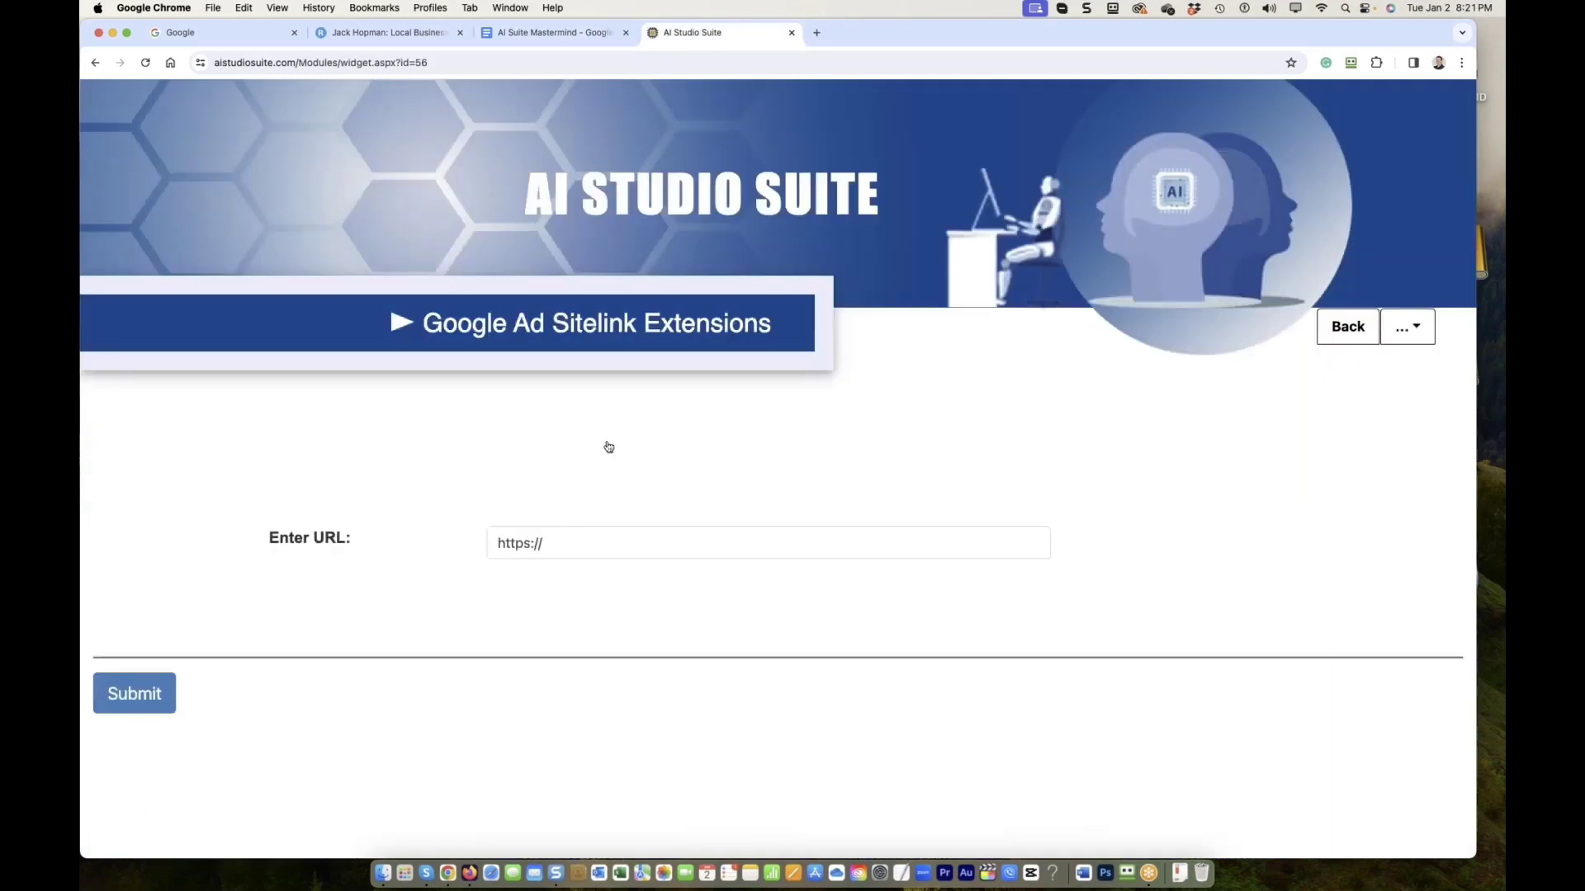
pyautogui.click(564, 541)
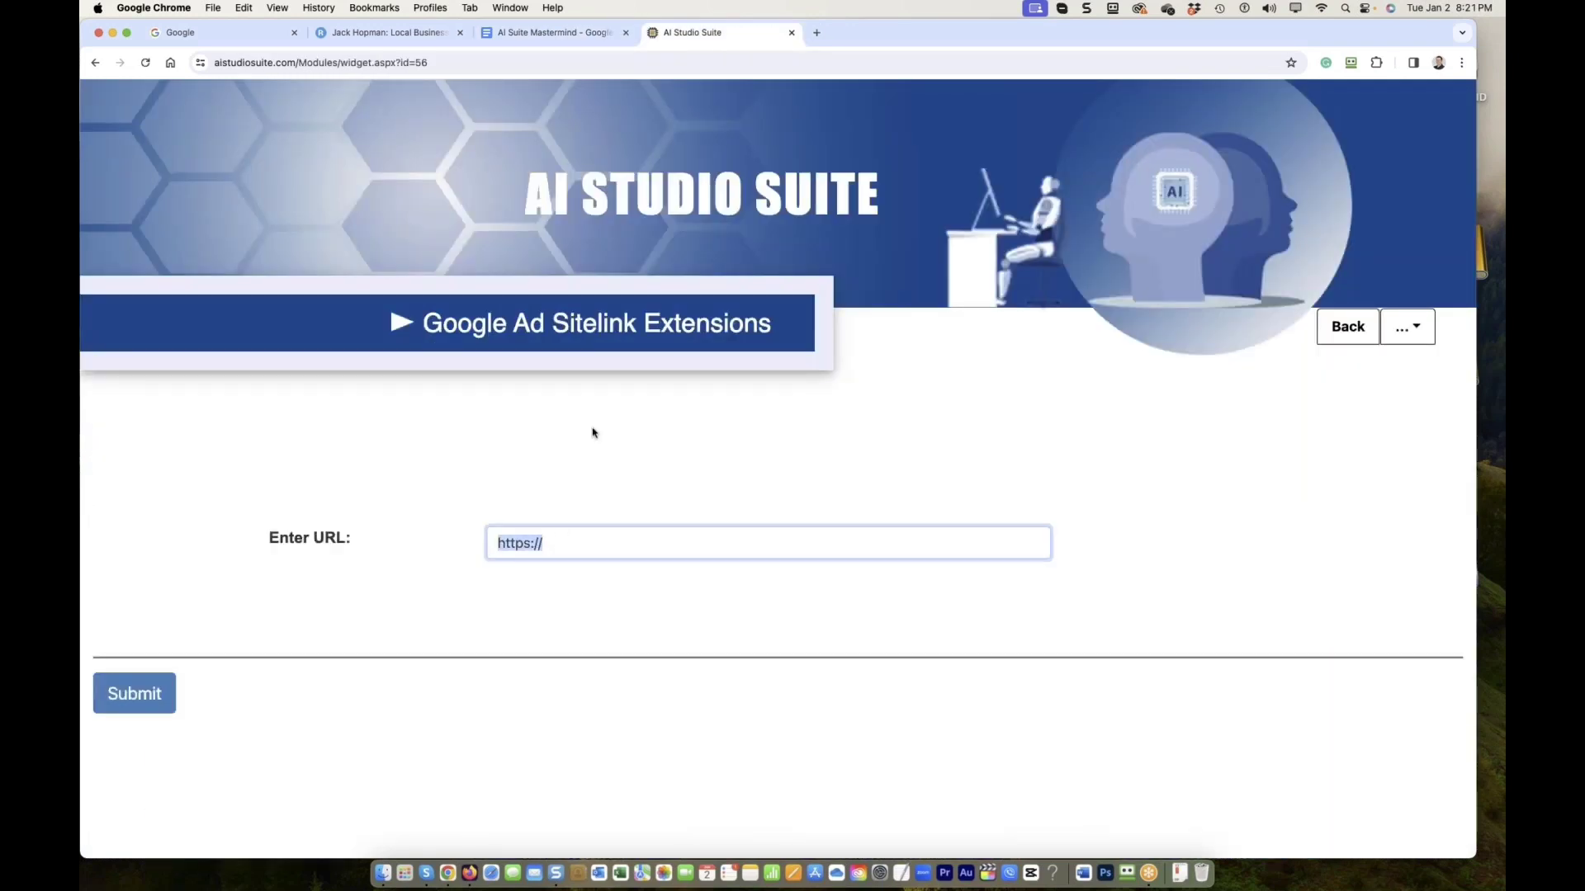
# Search Google for 'roofer boca' and put the Gustafson roofer page URL into the URL field
pyautogui.click(816, 32)
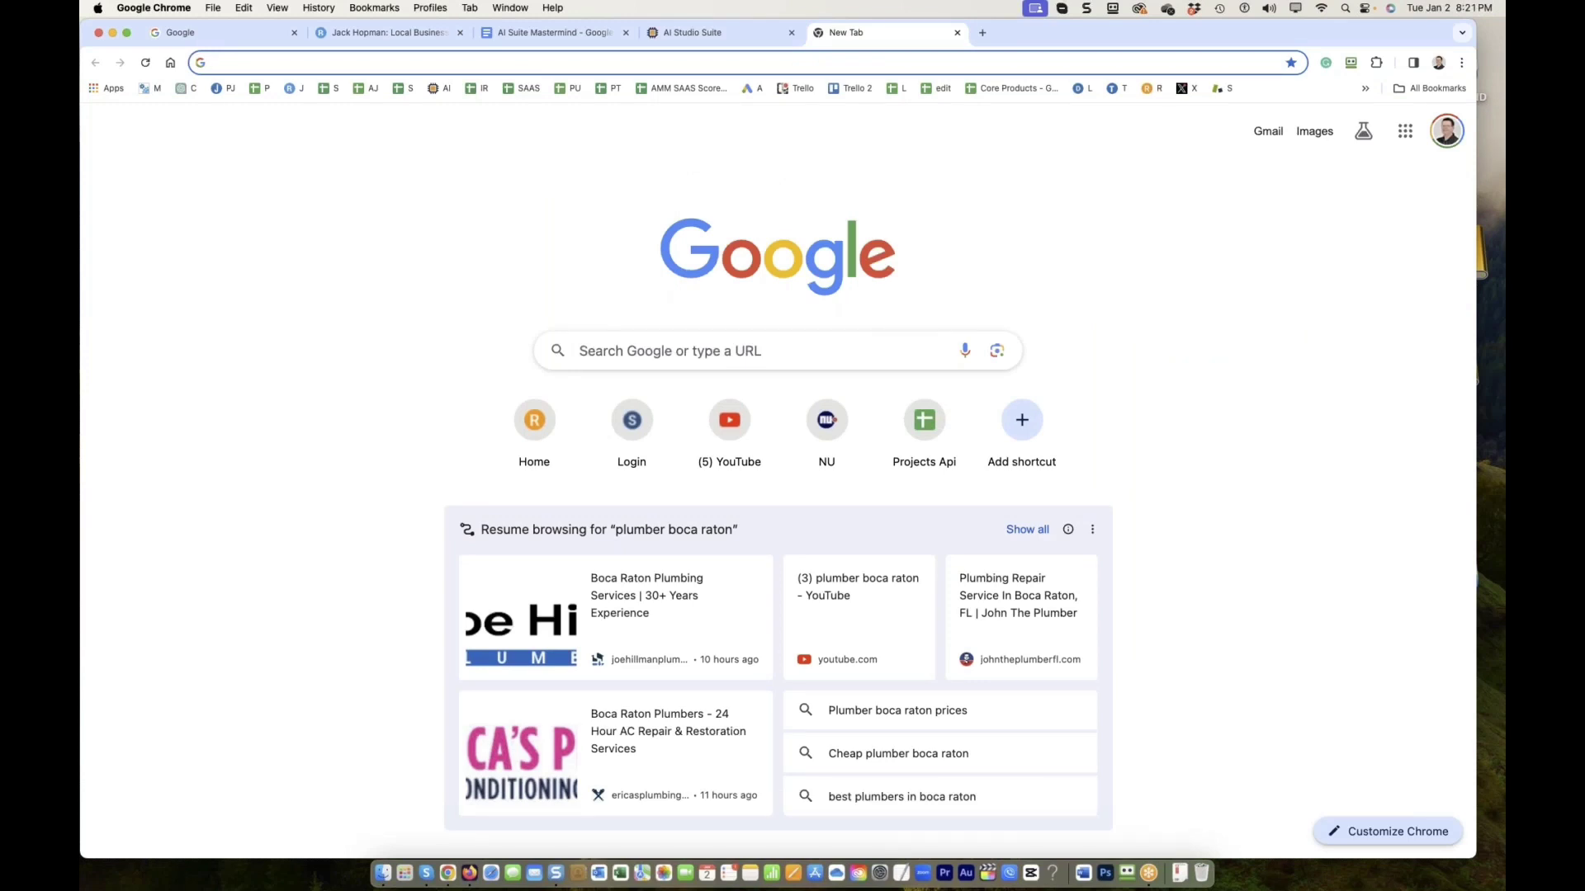
pyautogui.click(624, 353)
pyautogui.write('roofer')
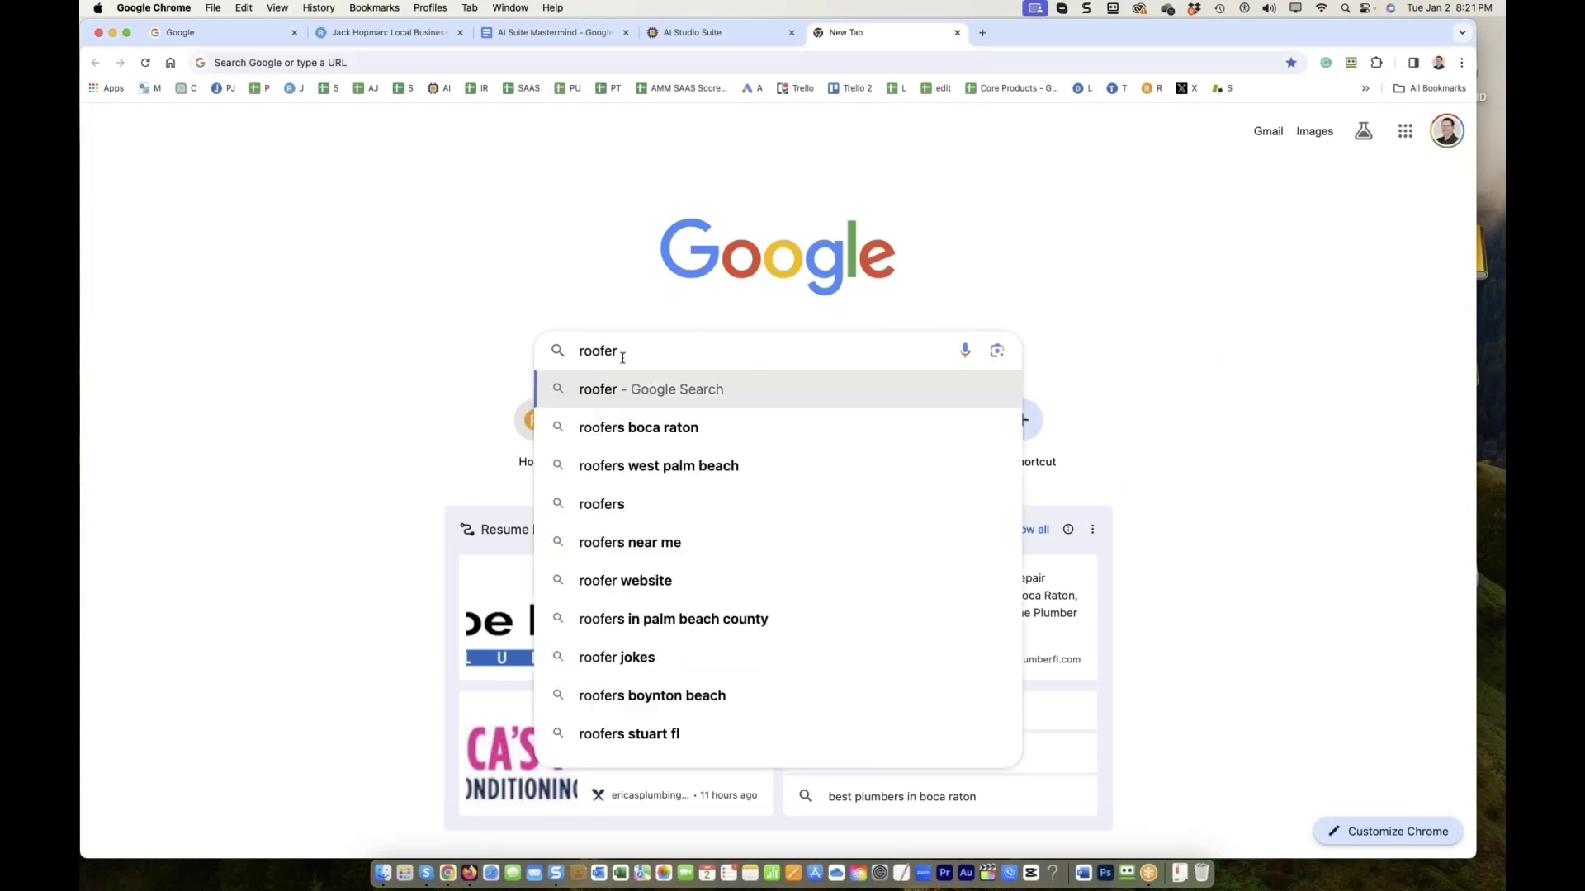
pyautogui.write(' boca')
pyautogui.press('Return')
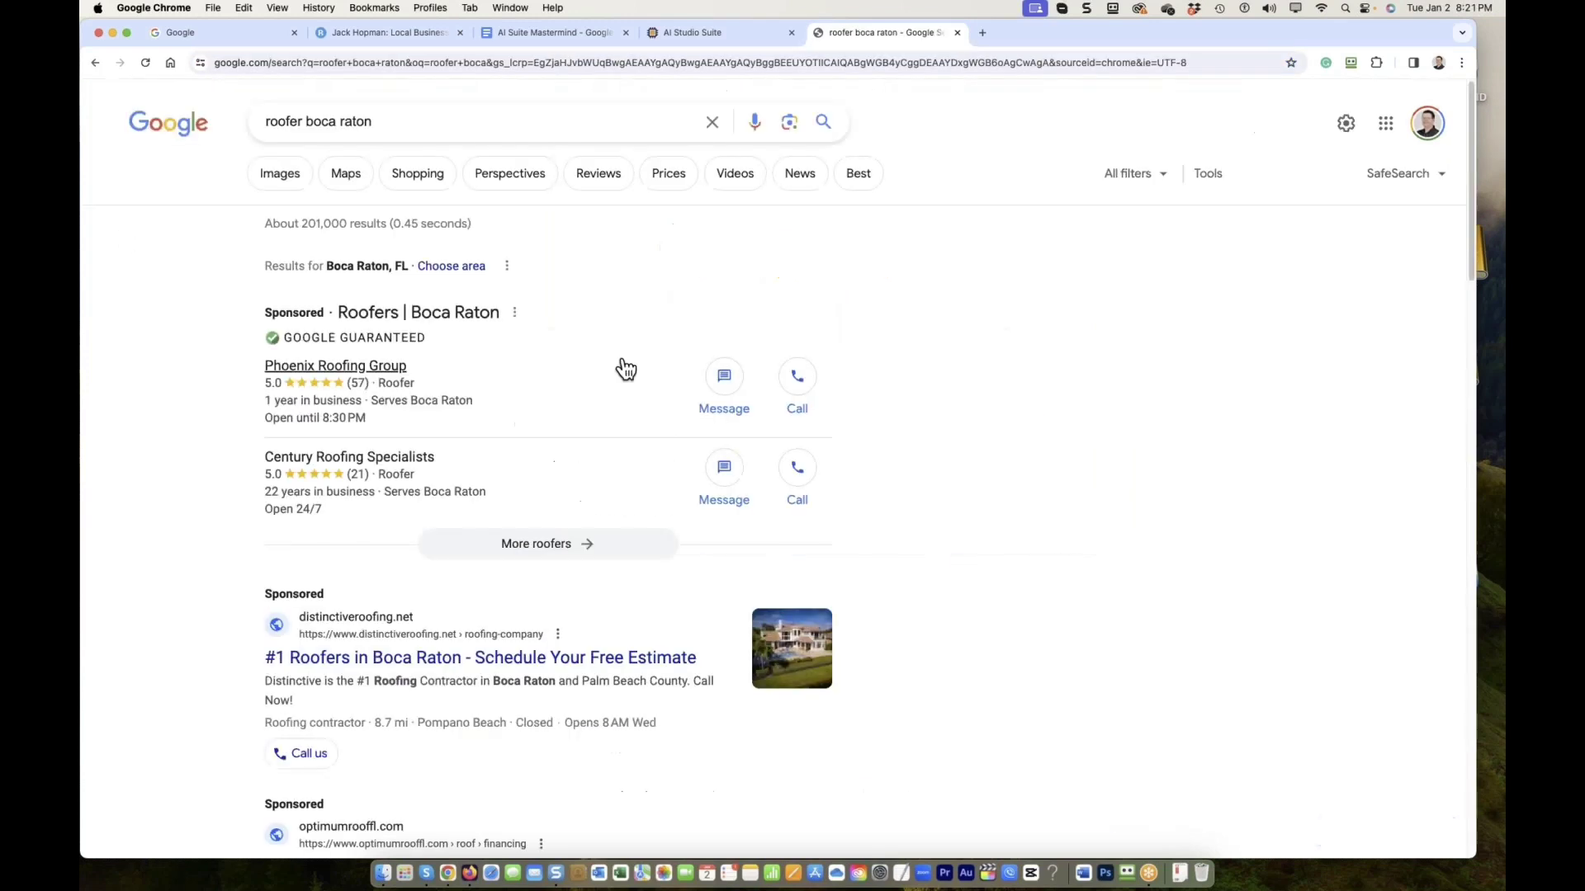
pyautogui.scroll(-8, 237, 558)
pyautogui.scroll(-10, 203, 644)
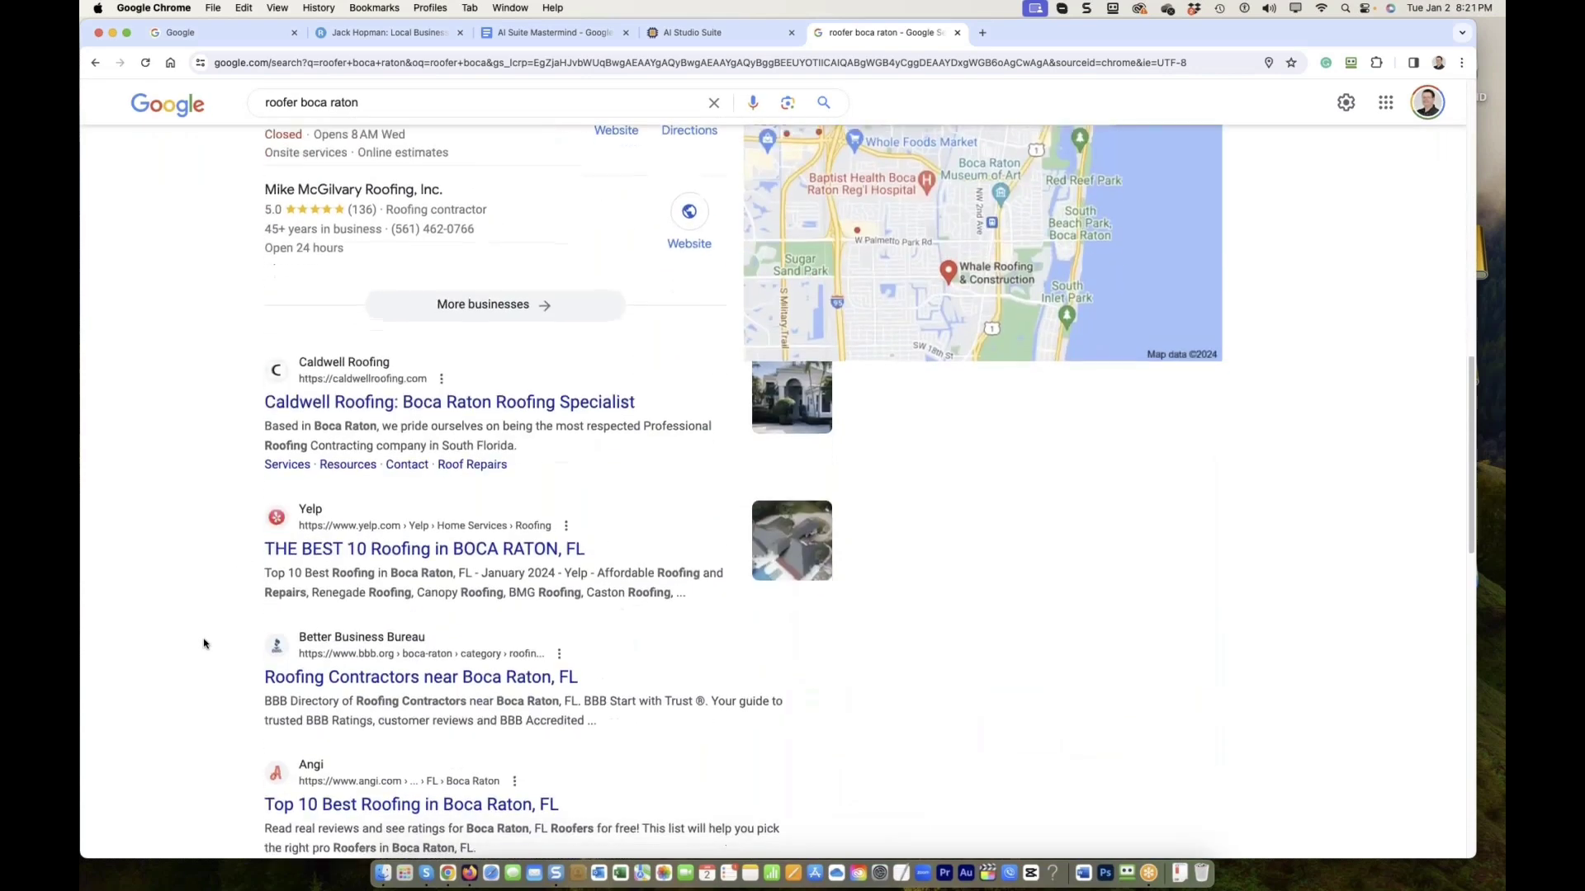
pyautogui.scroll(-5, 204, 635)
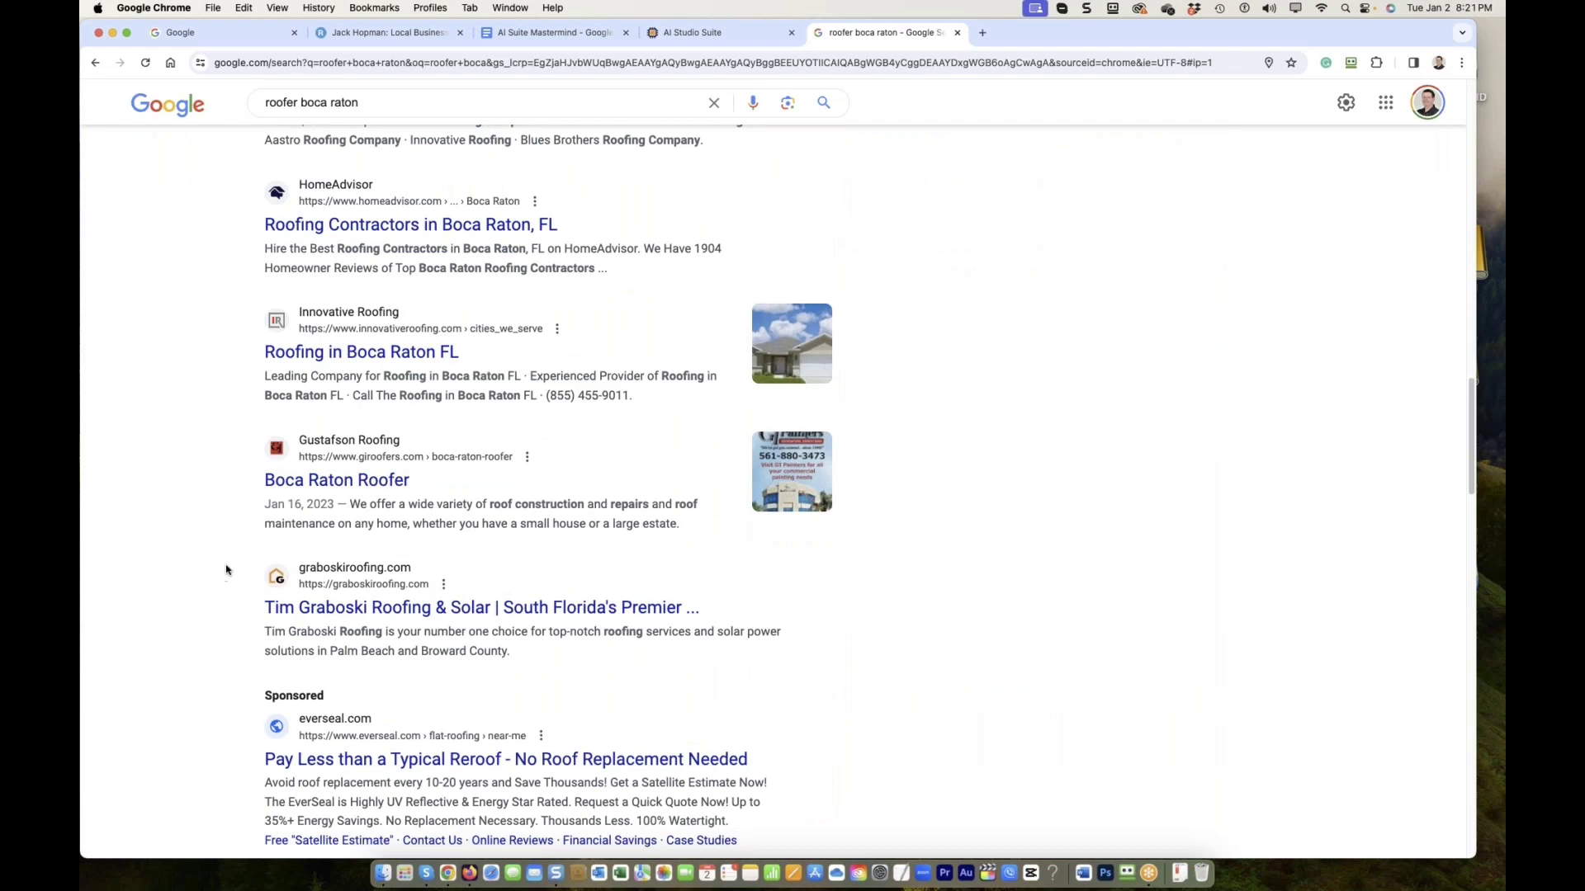
pyautogui.click(337, 480)
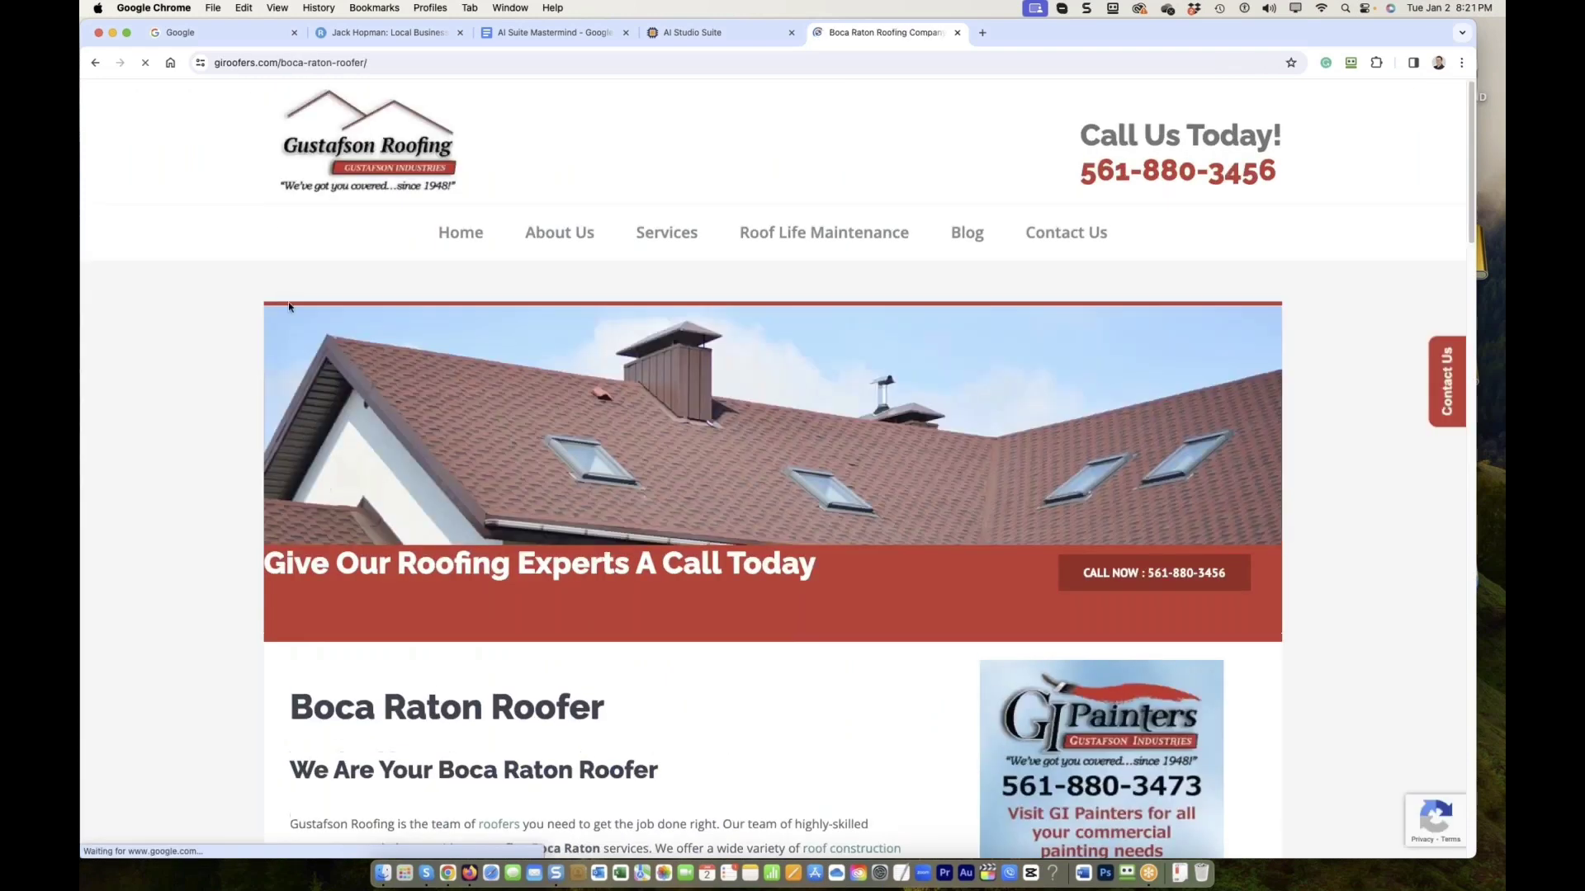
pyautogui.press('super+alt+Left')
pyautogui.write('https://www.giroofers.com/boca-raton-roofer/')
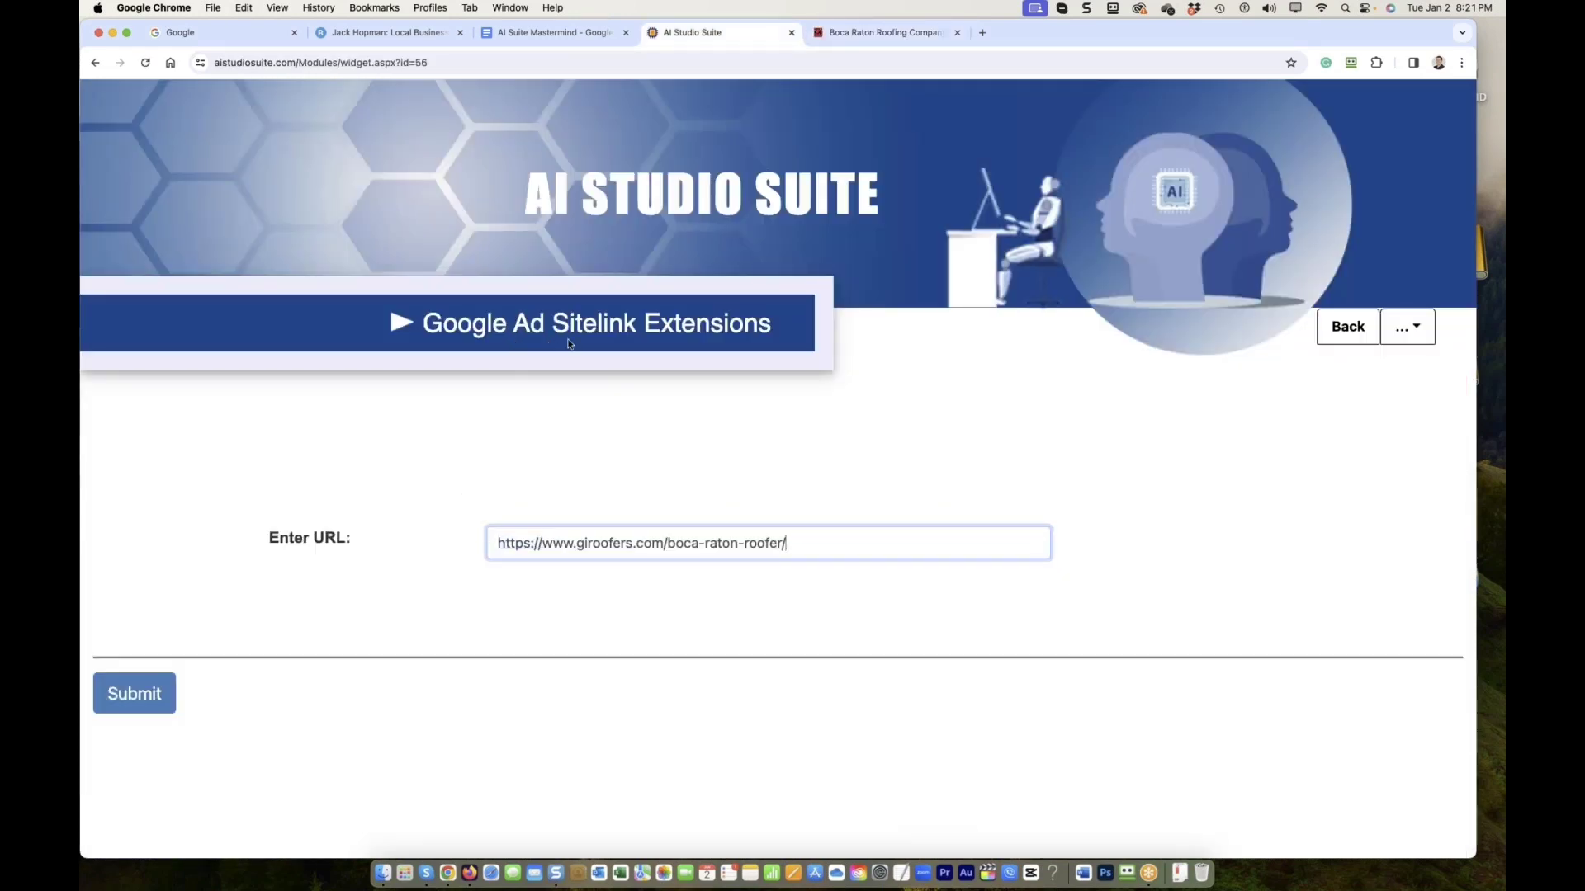
# Generate five sitelink extensions for the giroofers page and review the first sitelink's wording
pyautogui.click(143, 702)
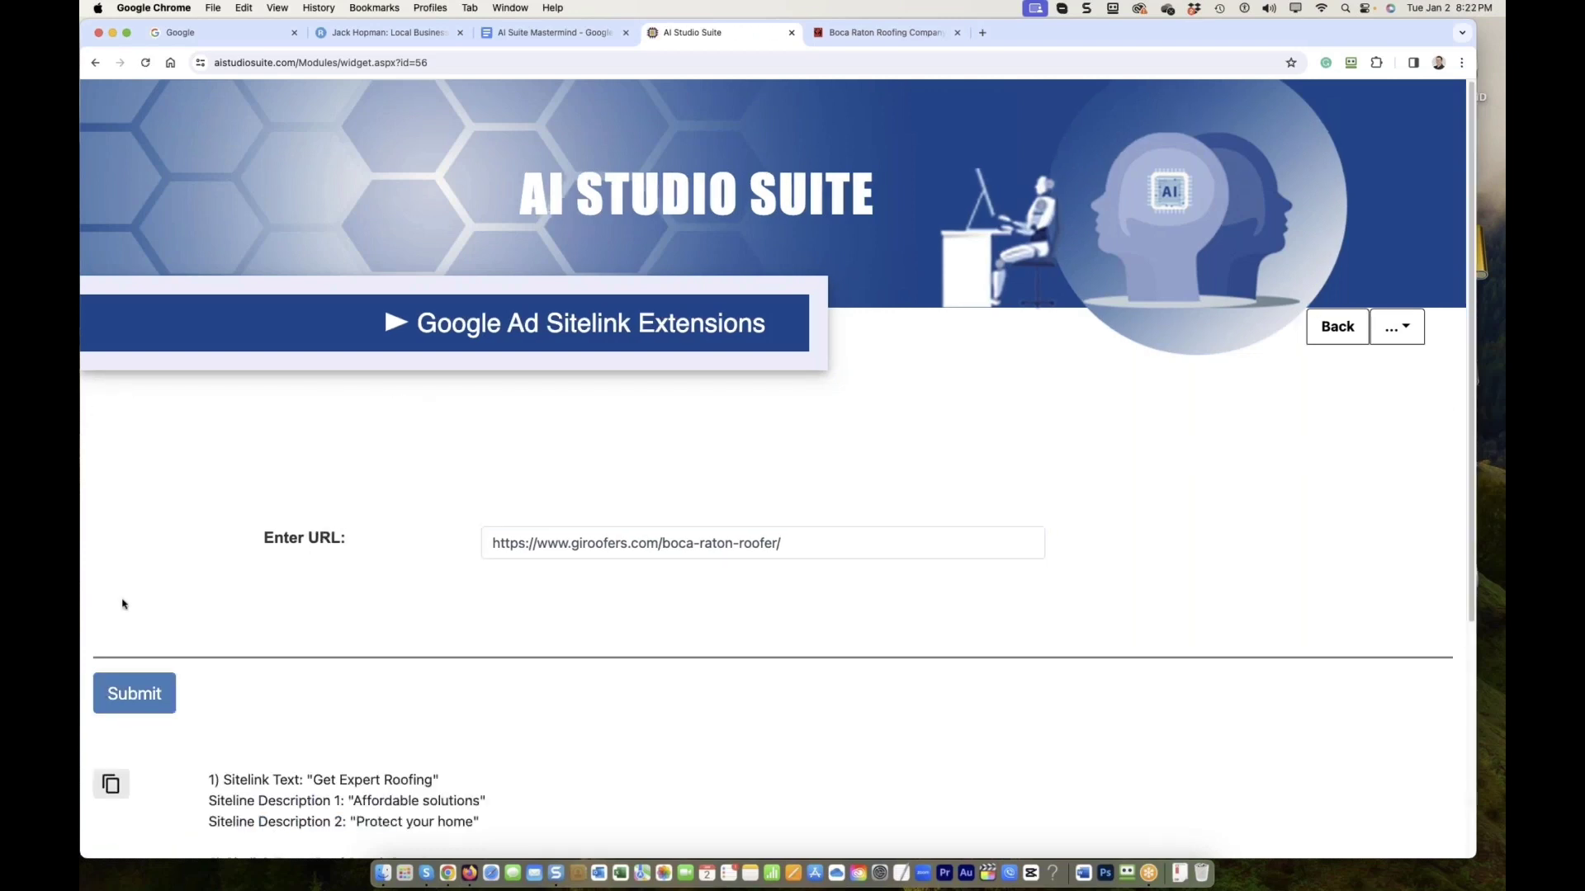
pyautogui.scroll(-4, 313, 664)
pyautogui.moveTo(326, 623); pyautogui.dragTo(470, 647)
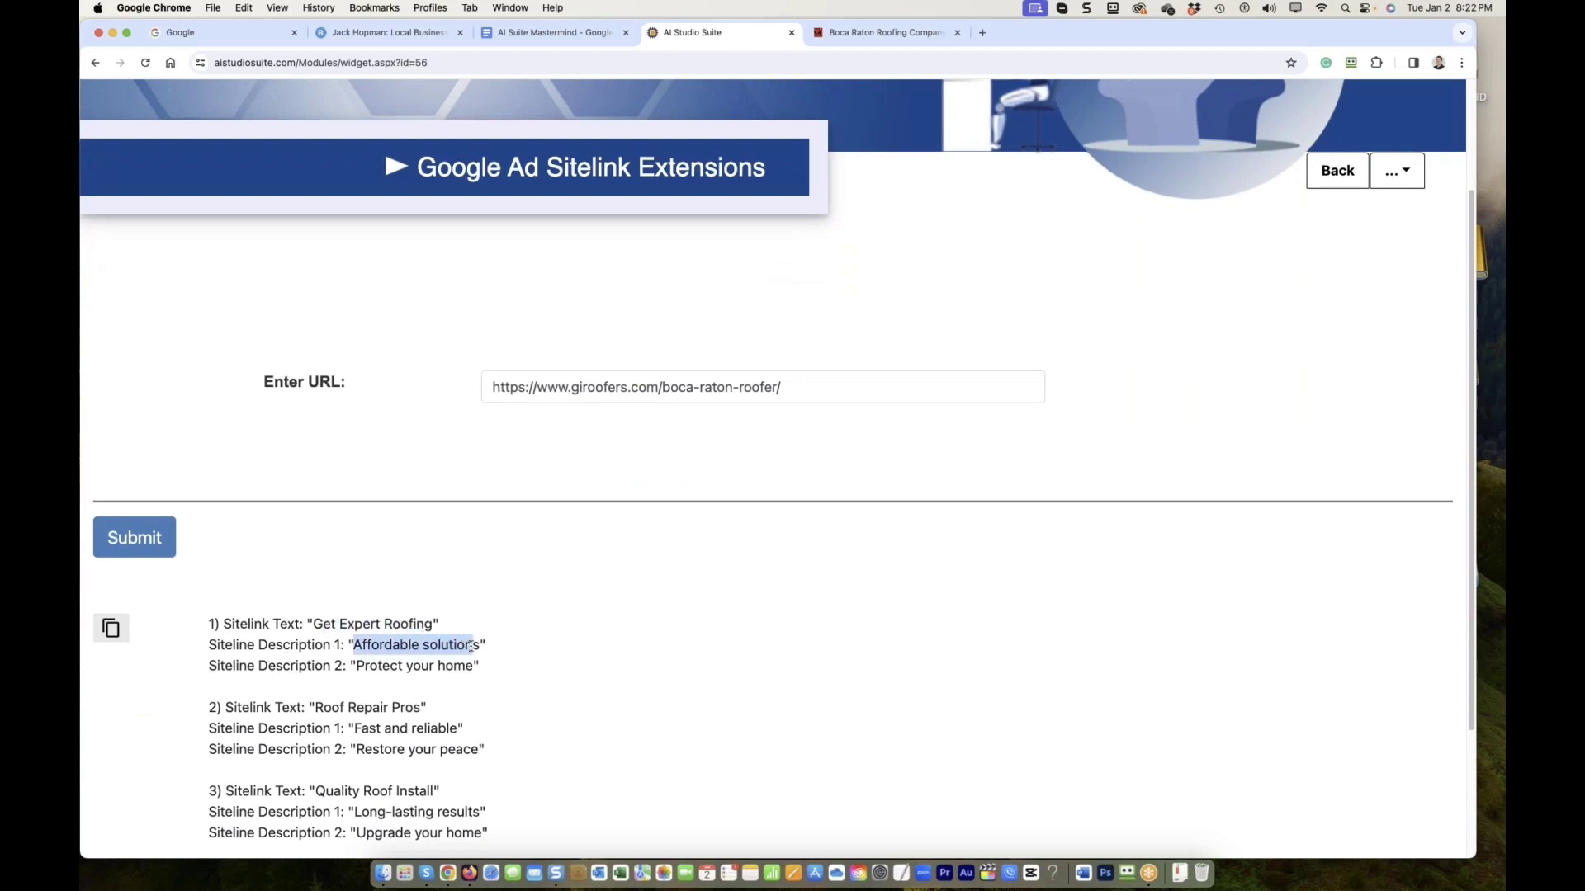
pyautogui.moveTo(355, 666); pyautogui.dragTo(457, 682)
pyautogui.scroll(-5, 399, 686)
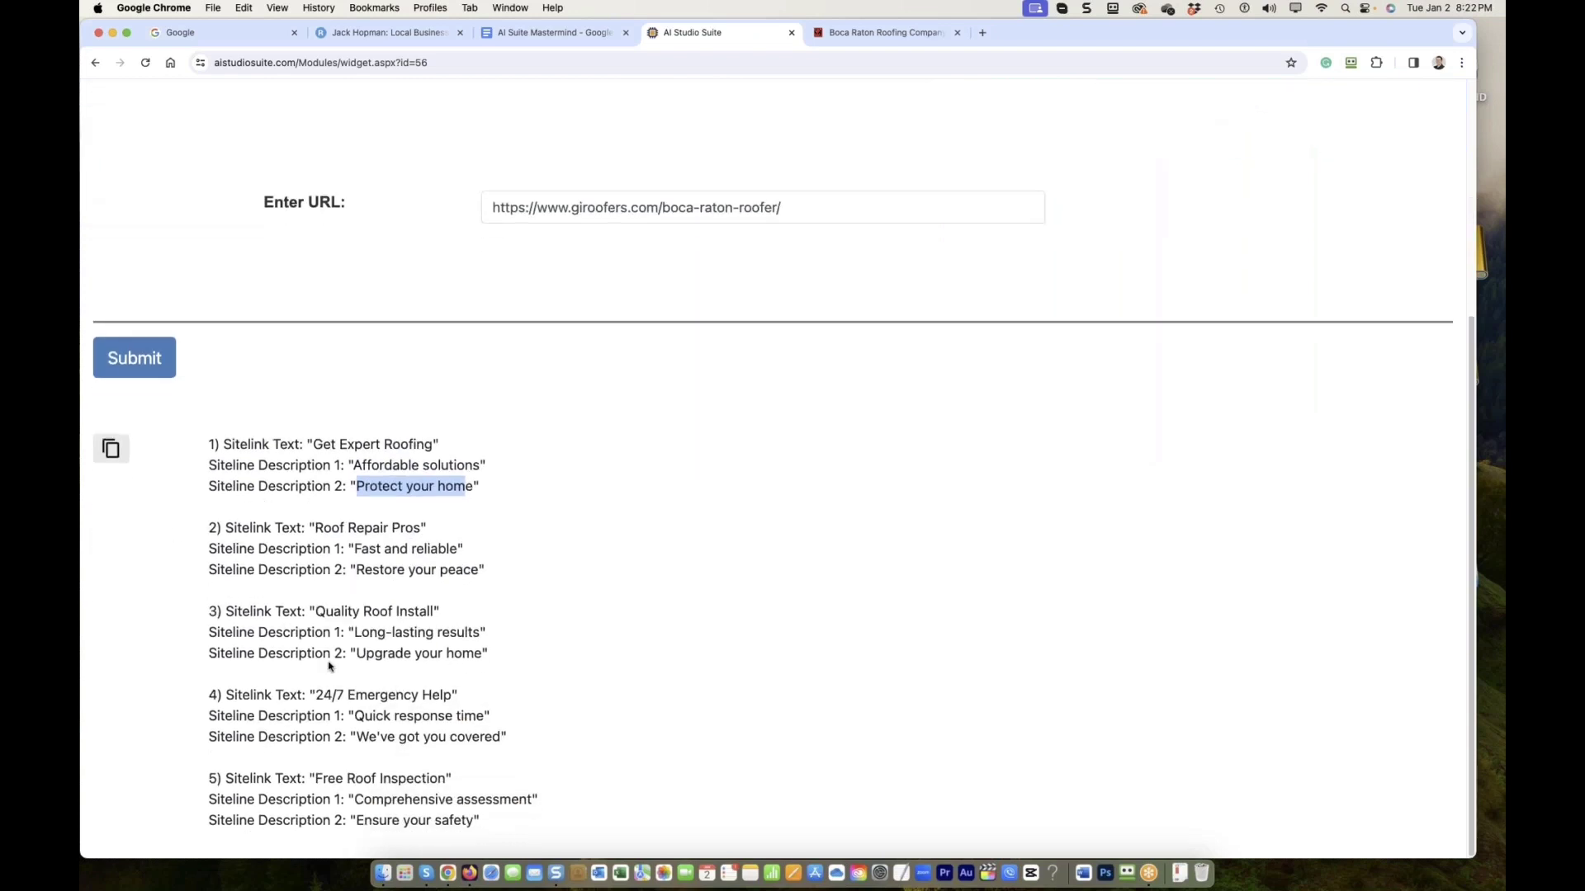
# Copy all five sitelinks and paste them below the separator in the AI Suite Mastermind document
pyautogui.click(110, 449)
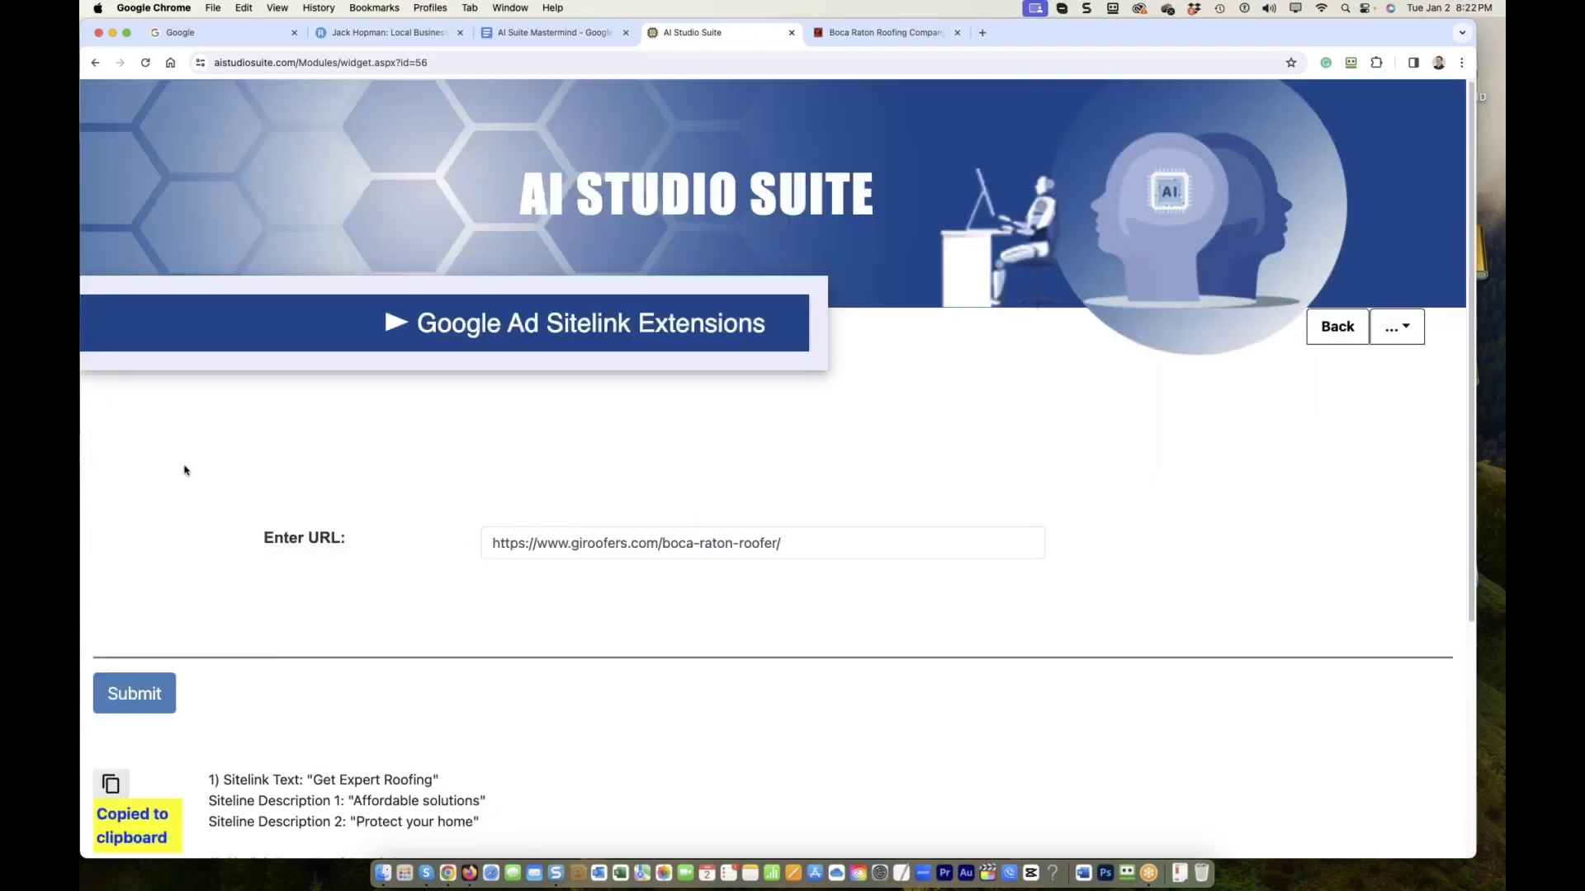
pyautogui.click(510, 35)
pyautogui.click(543, 817)
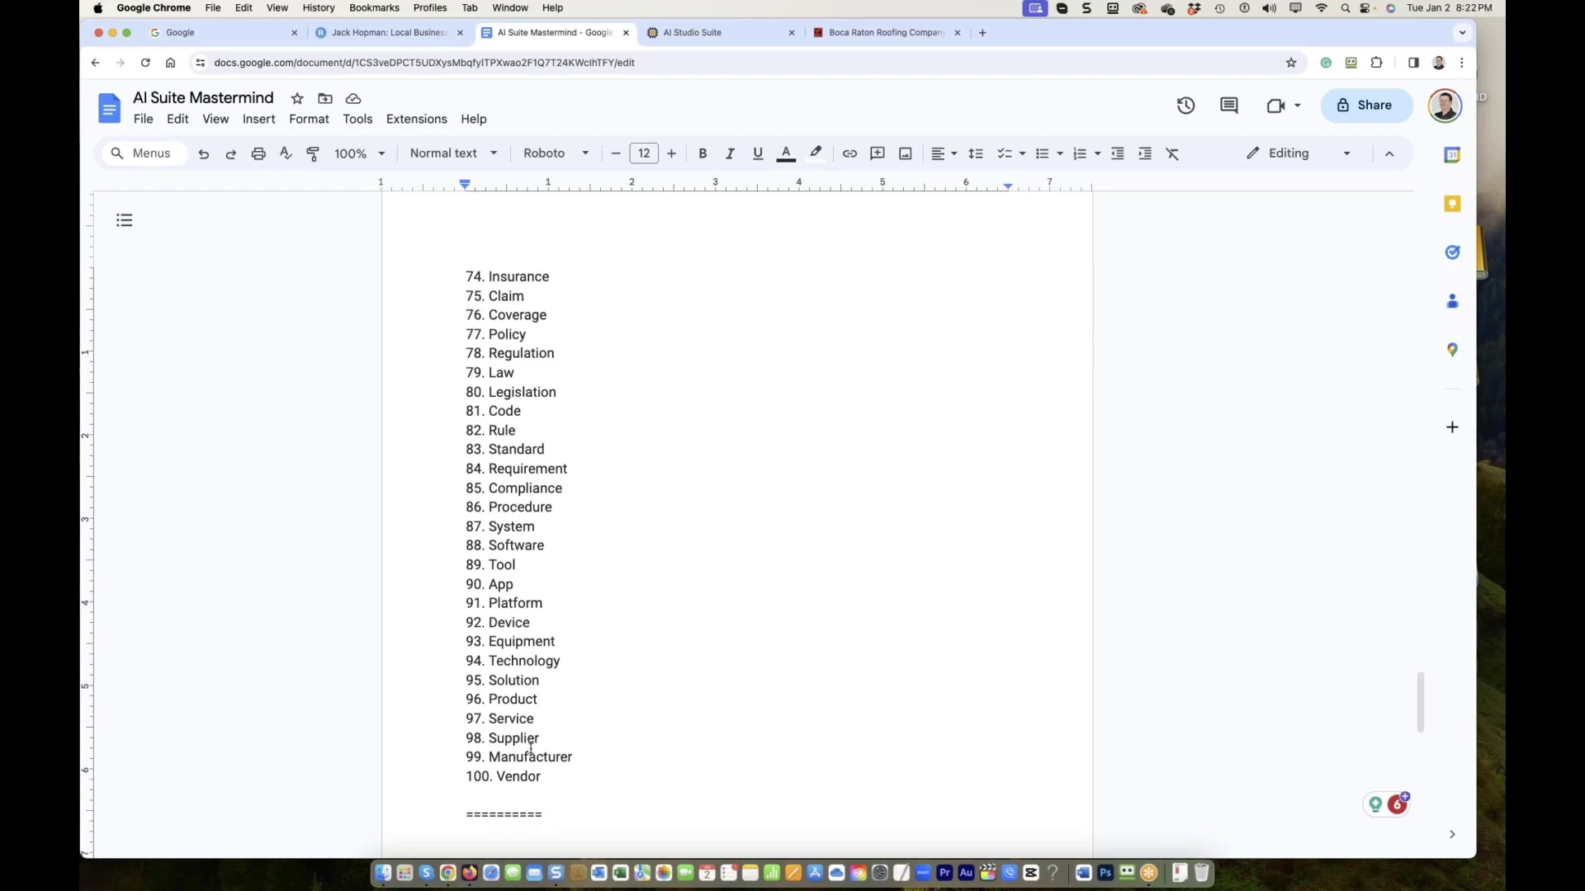
pyautogui.press('super+v')
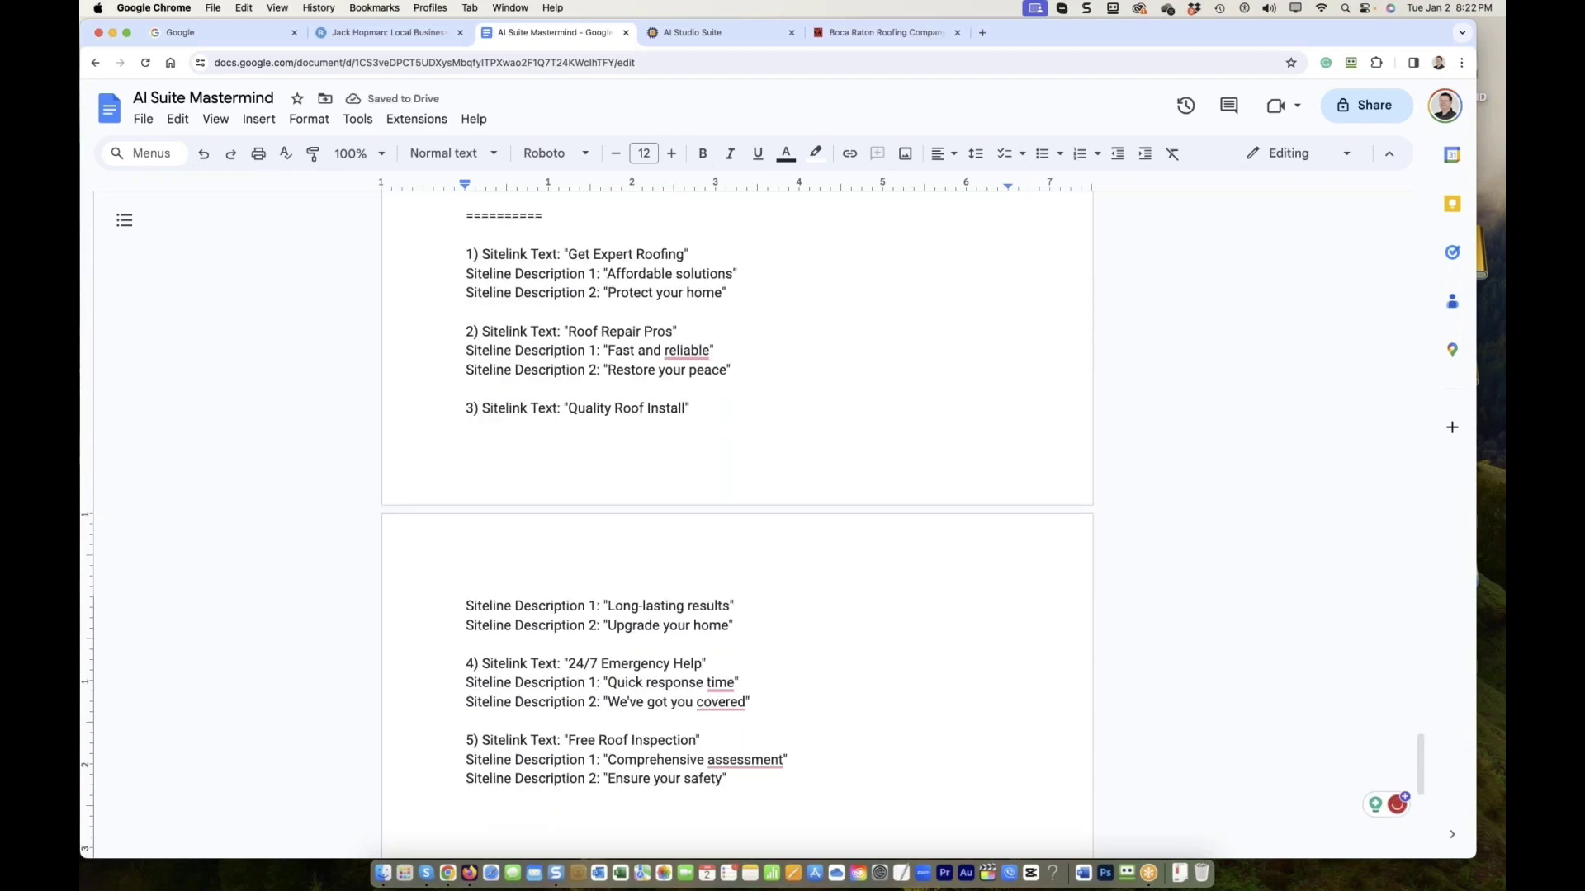